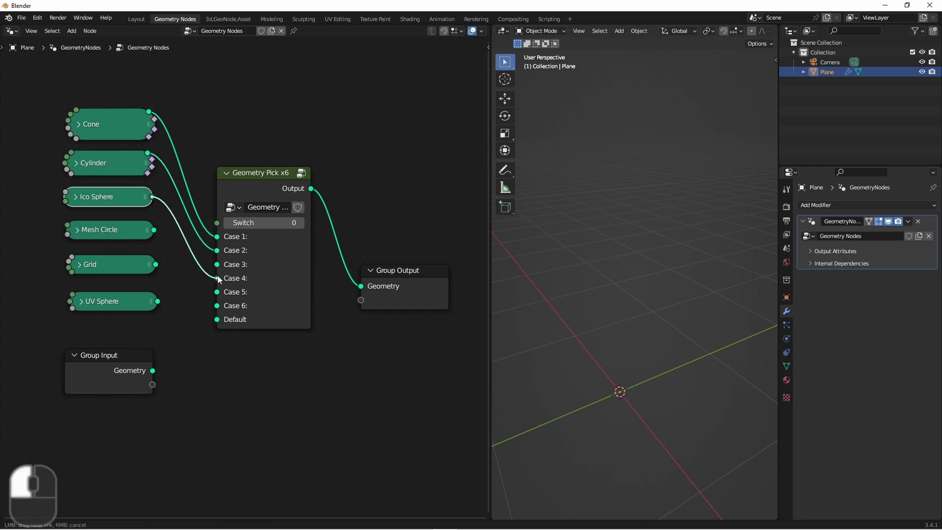
Link Ico Sphere, Mesh Circle, Grid and UV Sphere to Case 3 through Case 6, and the Group Input geometry to Default.
{"action": "key", "text": "Escape"}
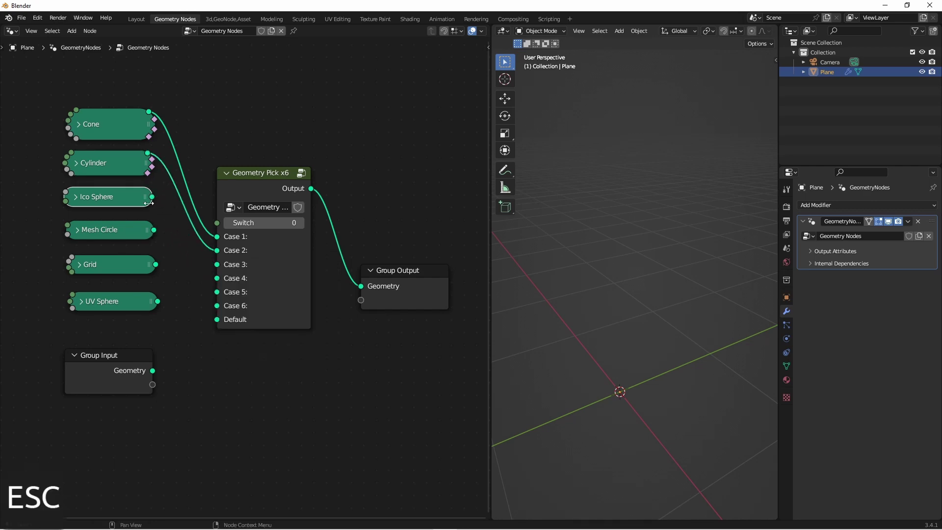
{"action": "left_click_drag", "start_coordinate": [151, 197], "coordinate": [216, 264]}
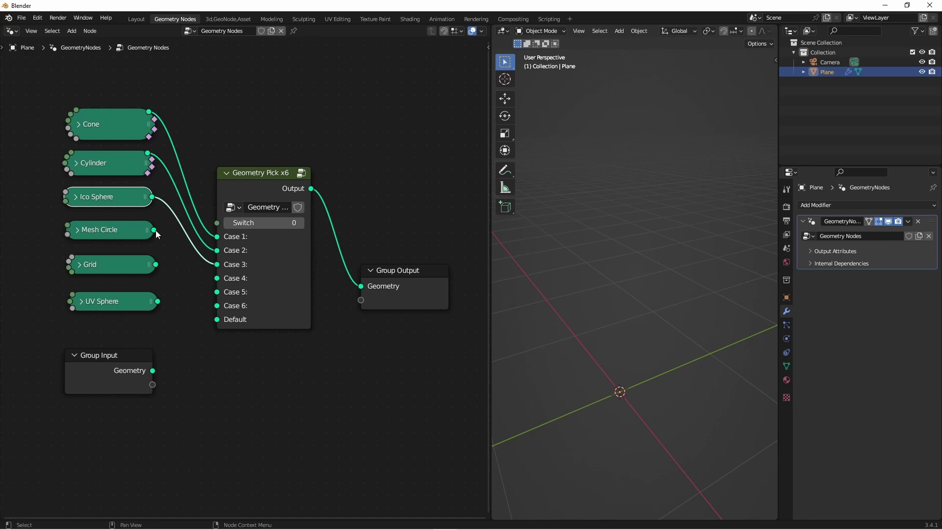
{"action": "left_click_drag", "start_coordinate": [154, 229], "coordinate": [216, 278]}
{"action": "left_click_drag", "start_coordinate": [156, 264], "coordinate": [217, 292]}
{"action": "left_click_drag", "start_coordinate": [157, 302], "coordinate": [217, 306]}
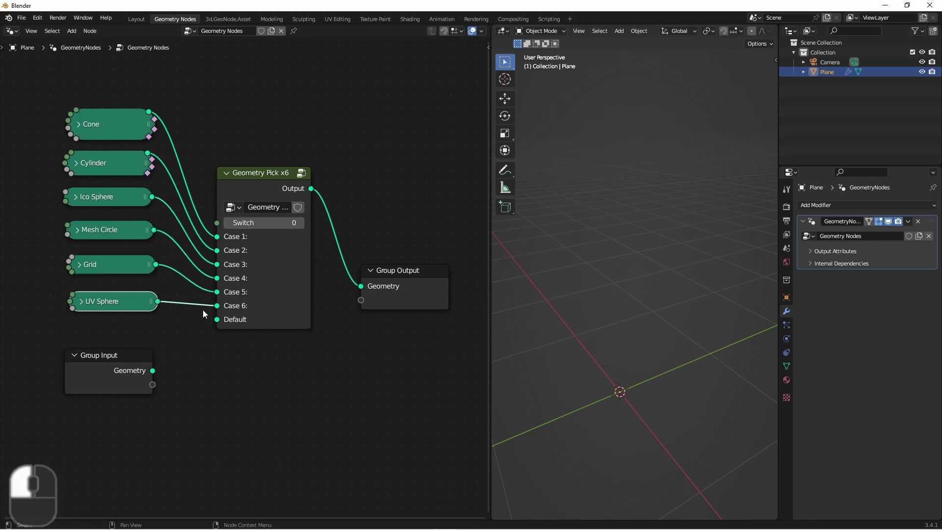
{"action": "left_click_drag", "start_coordinate": [153, 370], "coordinate": [216, 319]}
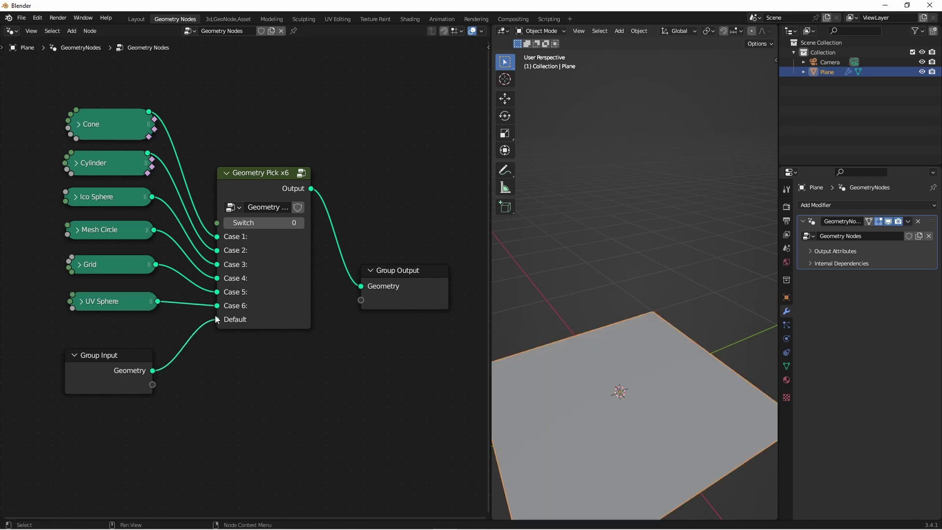
Expose the Geometry Pick x6 node's Switch value by linking it to a new Group Input socket.
{"action": "scroll", "coordinate": [611, 333], "scroll_direction": "down", "scroll_amount": 2}
{"action": "middle_click_drag", "start_coordinate": [611, 328], "coordinate": [653, 270], "text": "shift"}
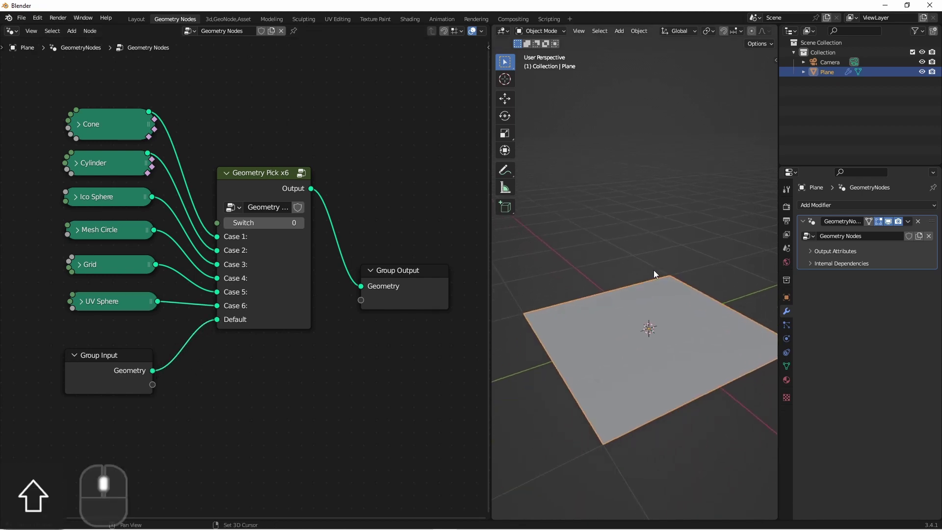
{"action": "scroll", "coordinate": [230, 270], "scroll_direction": "down", "scroll_amount": 1}
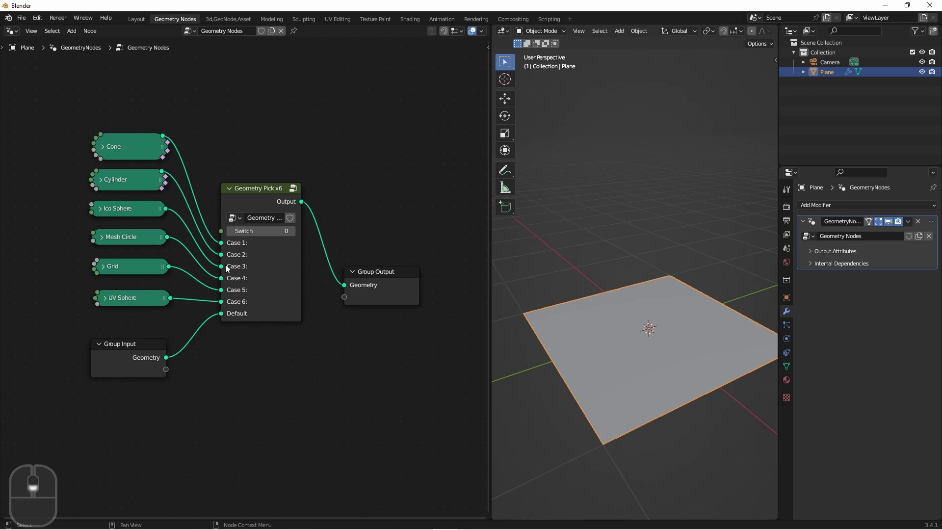
{"action": "left_click_drag", "start_coordinate": [221, 230], "coordinate": [166, 369]}
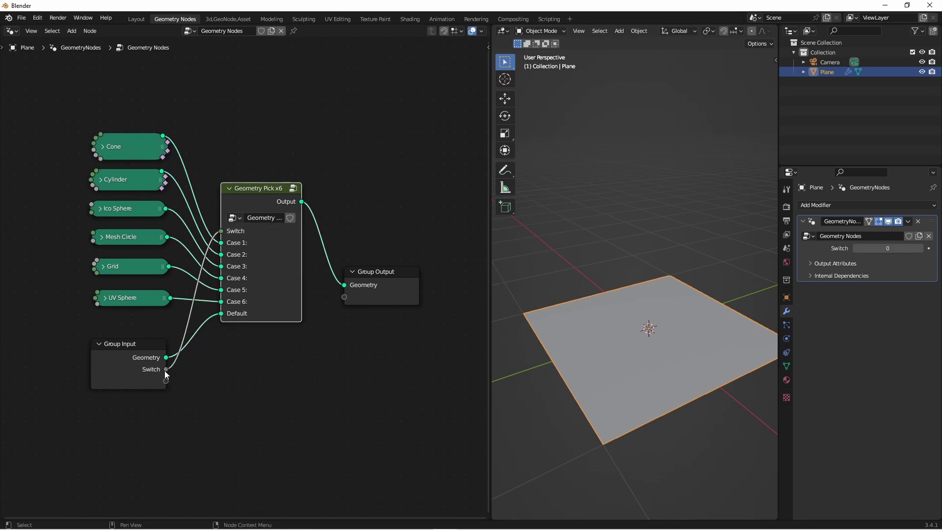
Increase the Switch value in the Geometry Nodes modifier one case at a time to cycle through the connected shapes.
{"action": "left_click", "coordinate": [921, 249]}
{"action": "left_click", "coordinate": [922, 249]}
{"action": "left_click", "coordinate": [921, 249]}
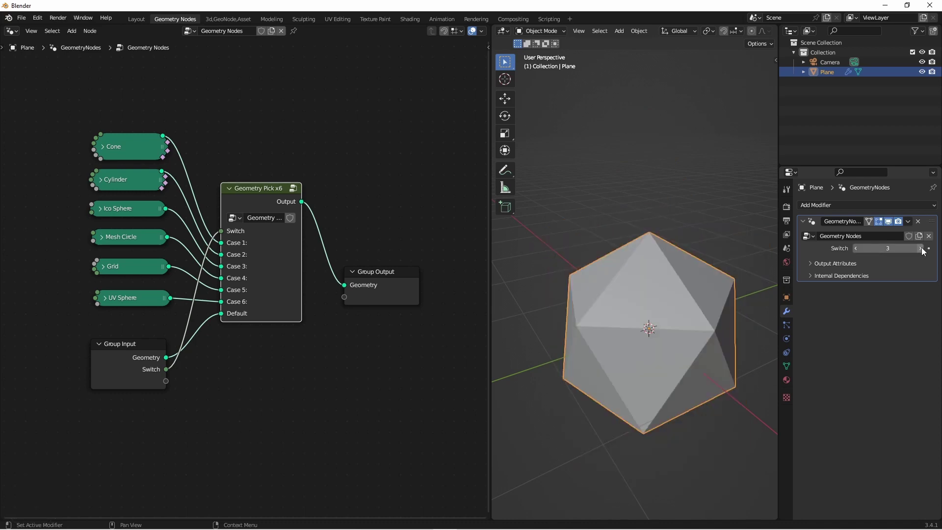
{"action": "left_click", "coordinate": [921, 249]}
{"action": "left_click", "coordinate": [921, 249]}
{"action": "left_click", "coordinate": [922, 249]}
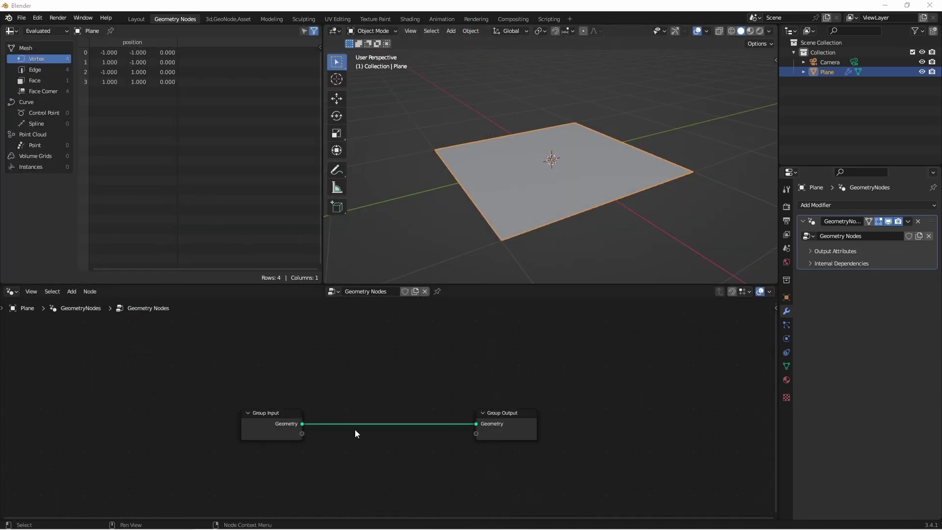
Install the add-on from pick_node_generator.zip in the pick_node_generator folder and enable Nodes: Pick Node Generator.
{"action": "left_click", "coordinate": [37, 18]}
{"action": "left_click", "coordinate": [60, 167]}
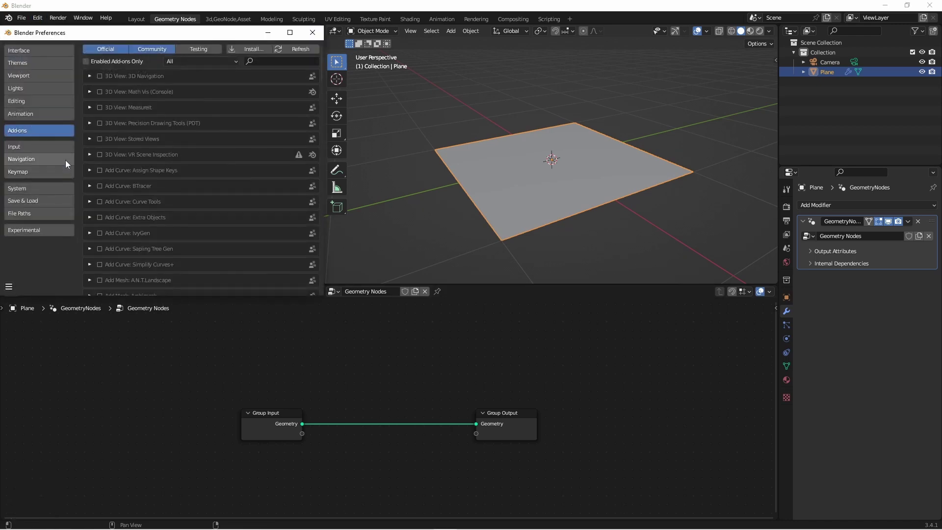
{"action": "left_click", "coordinate": [259, 48]}
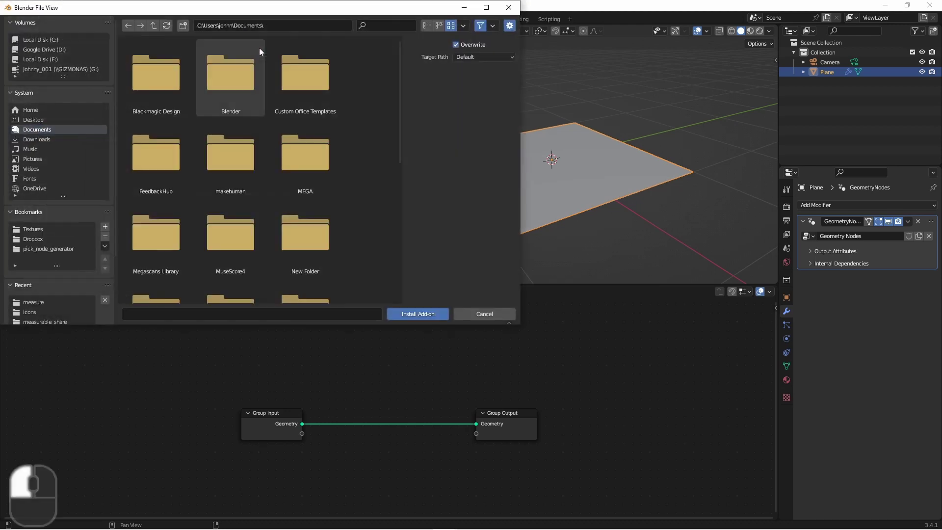
{"action": "left_click", "coordinate": [33, 238]}
{"action": "left_click", "coordinate": [66, 249]}
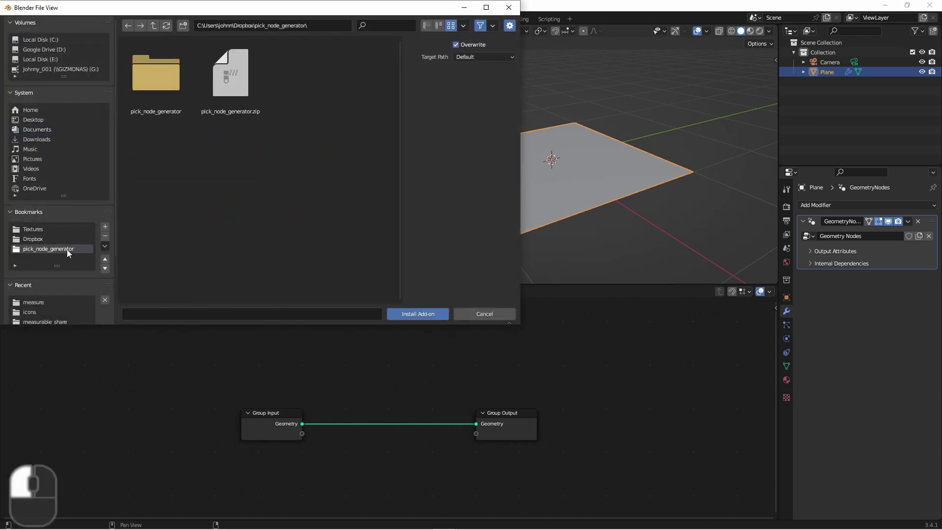
{"action": "double_click", "coordinate": [236, 85]}
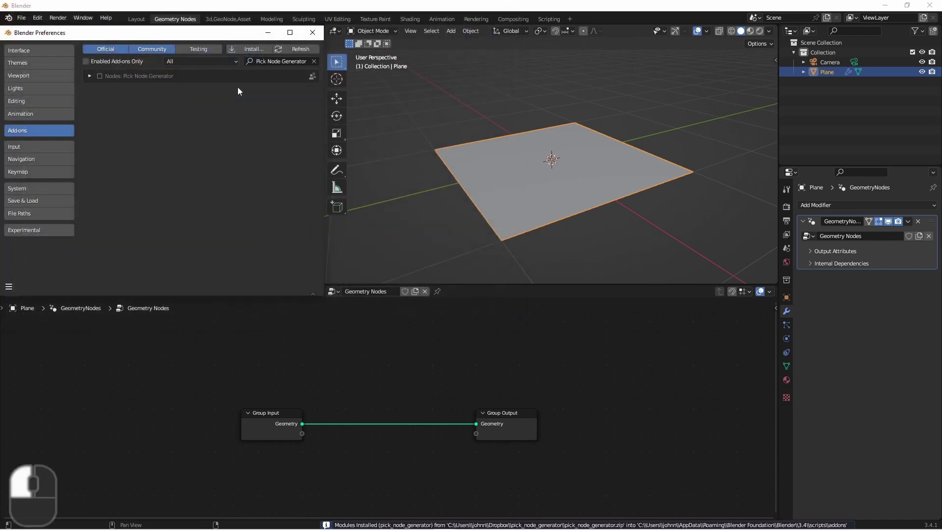
{"action": "left_click", "coordinate": [98, 75]}
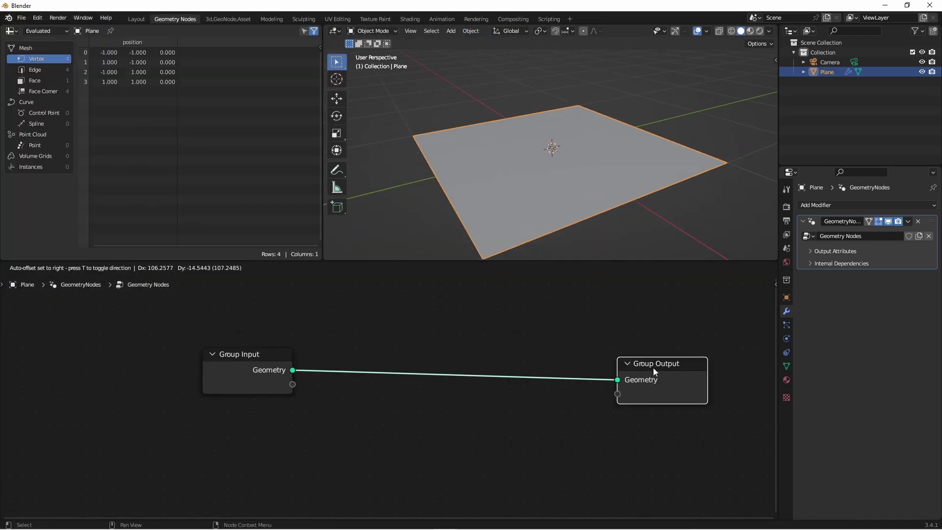
Move the Group Input node farther from Group Output and add a Cone mesh primitive node.
{"action": "left_click_drag", "start_coordinate": [219, 364], "coordinate": [118, 342]}
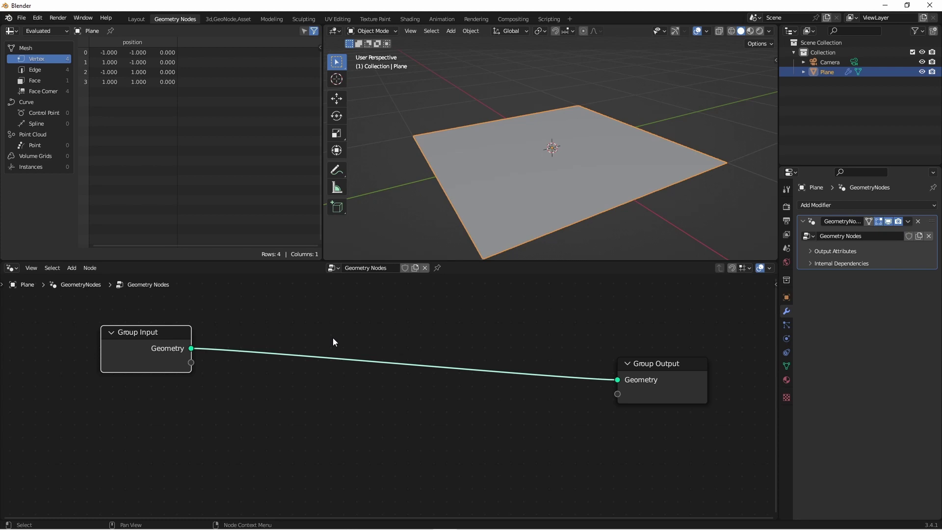
{"action": "key", "text": "shift+a"}
{"action": "mouse_move", "coordinate": [196, 410]}
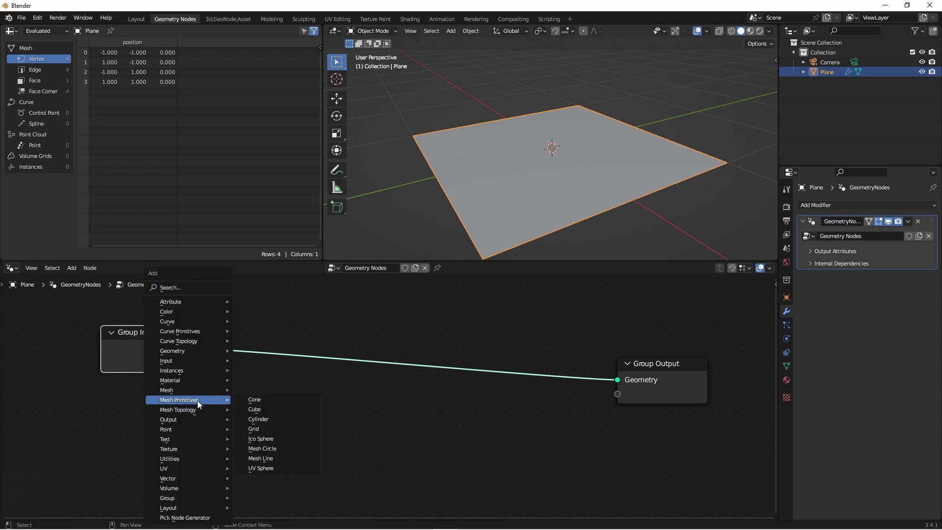
{"action": "left_click", "coordinate": [255, 400]}
{"action": "left_click", "coordinate": [237, 383]}
Add a Cylinder node and an Ico Sphere node beside the Cone node.
{"action": "middle_click_drag", "start_coordinate": [389, 425], "coordinate": [395, 371], "text": "shift"}
{"action": "key", "text": "shift+a"}
{"action": "left_click", "coordinate": [444, 391]}
{"action": "left_click", "coordinate": [324, 376]}
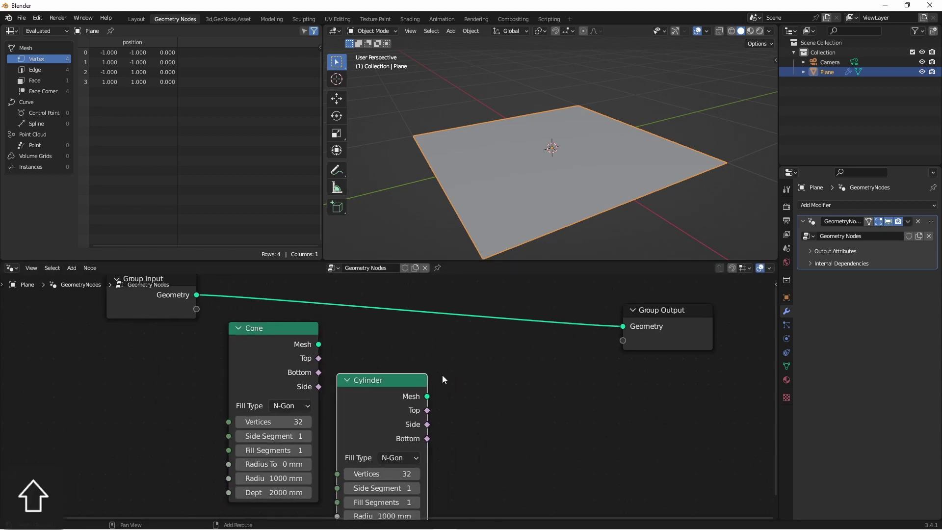
{"action": "key", "text": "shift+a"}
{"action": "mouse_move", "coordinate": [443, 375]}
{"action": "left_click", "coordinate": [486, 424]}
{"action": "left_click", "coordinate": [464, 420]}
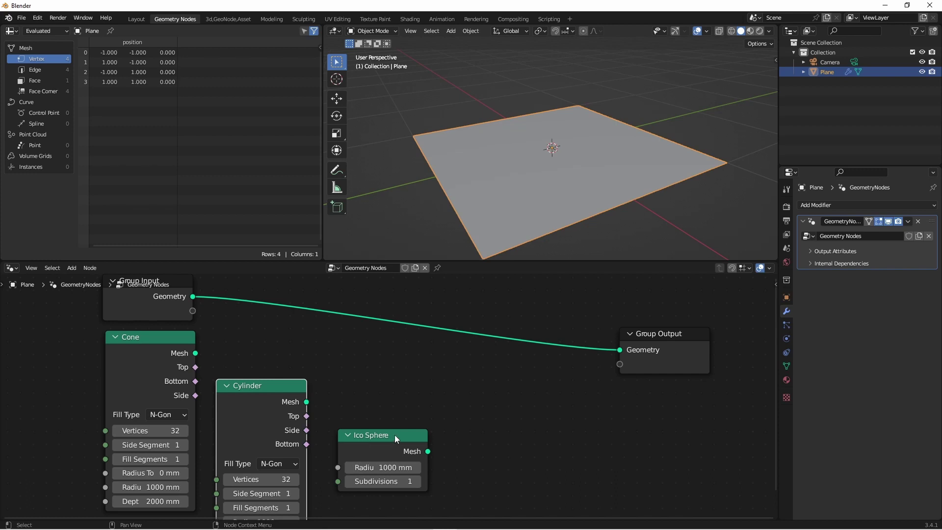
Add a pick node to the node tree with Pick Node Generator.
{"action": "scroll", "coordinate": [501, 446], "scroll_direction": "down", "scroll_amount": 3}
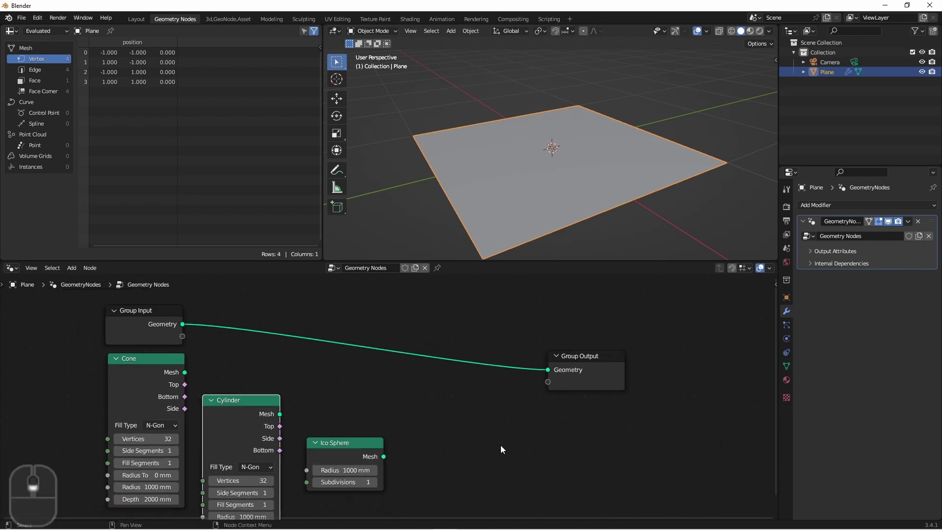
{"action": "middle_click_drag", "start_coordinate": [500, 432], "coordinate": [491, 420], "text": "shift"}
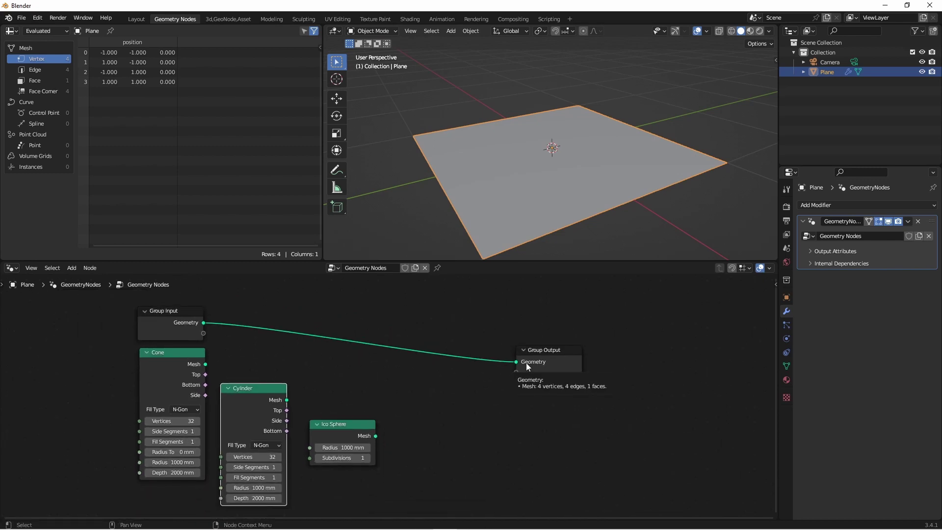
{"action": "left_click", "coordinate": [495, 317]}
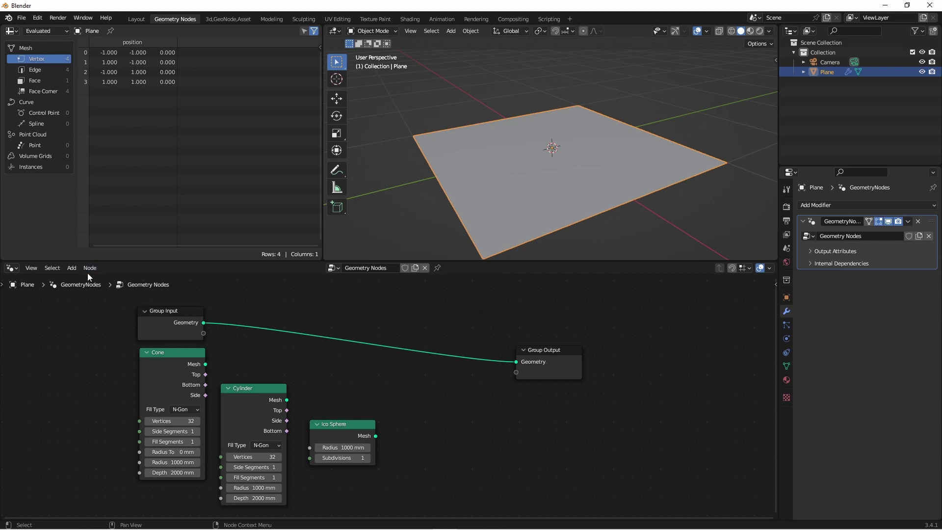
{"action": "left_click", "coordinate": [70, 271]}
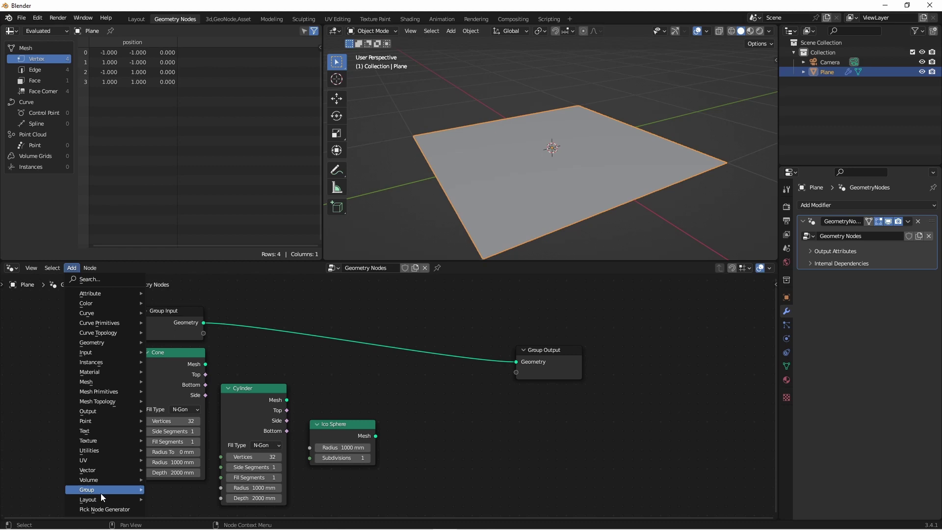
{"action": "left_click", "coordinate": [436, 375]}
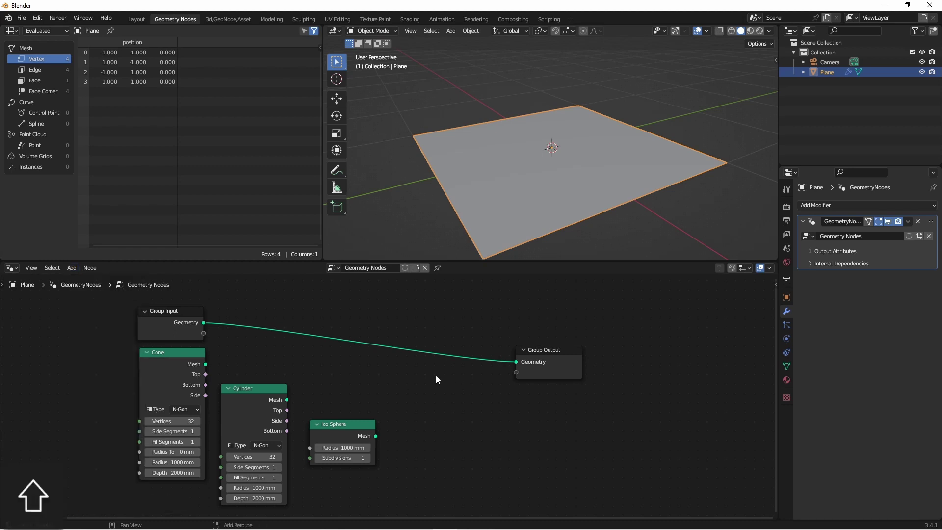
{"action": "key", "text": "shift+a"}
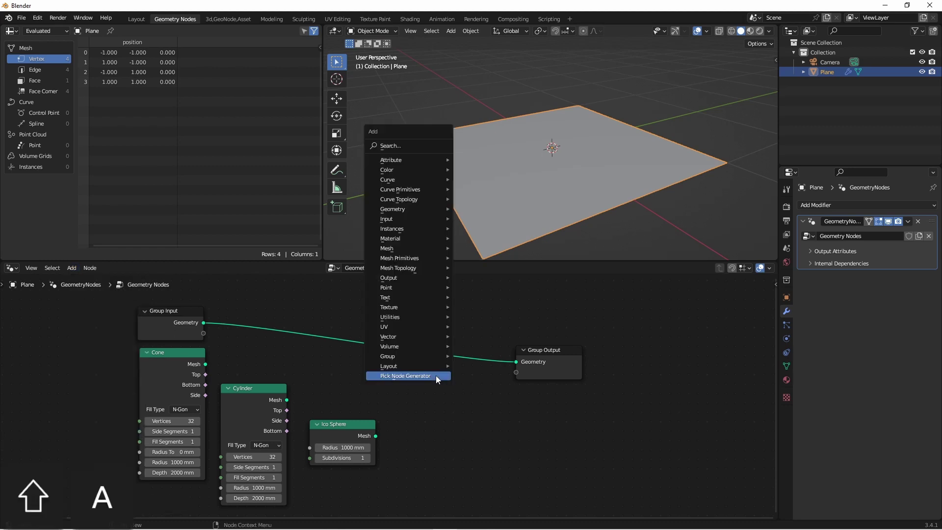
{"action": "left_click", "coordinate": [411, 376]}
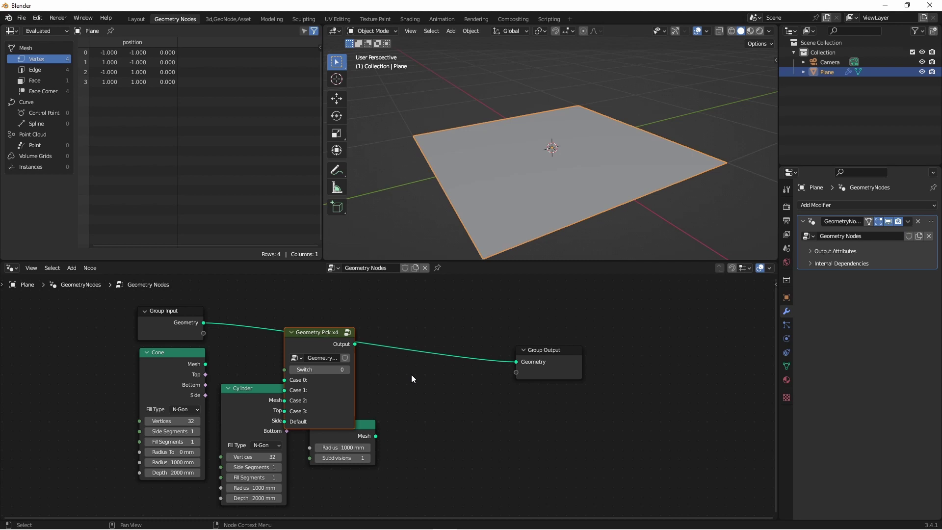
Set the number of cases for the generated pick node to 3.
{"action": "key", "text": "F9"}
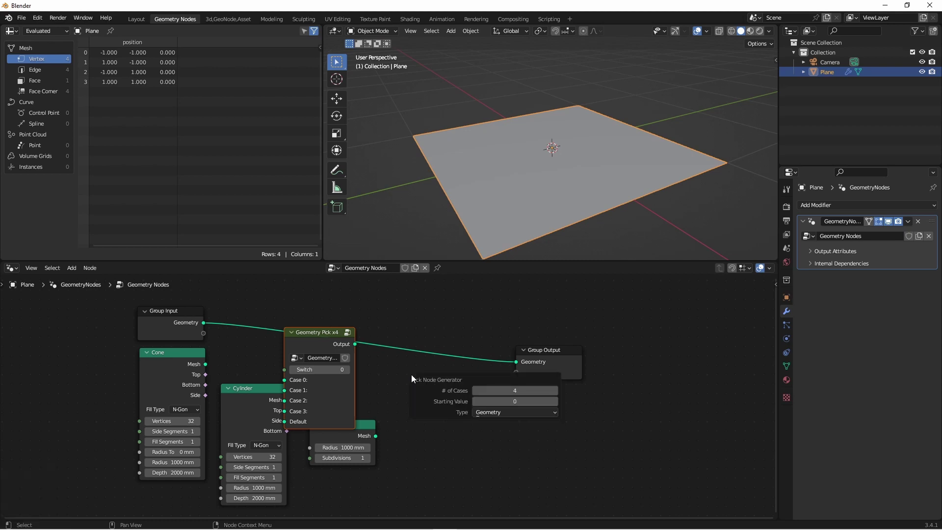
{"action": "left_click", "coordinate": [555, 390]}
{"action": "left_click", "coordinate": [555, 391]}
{"action": "left_click", "coordinate": [555, 391]}
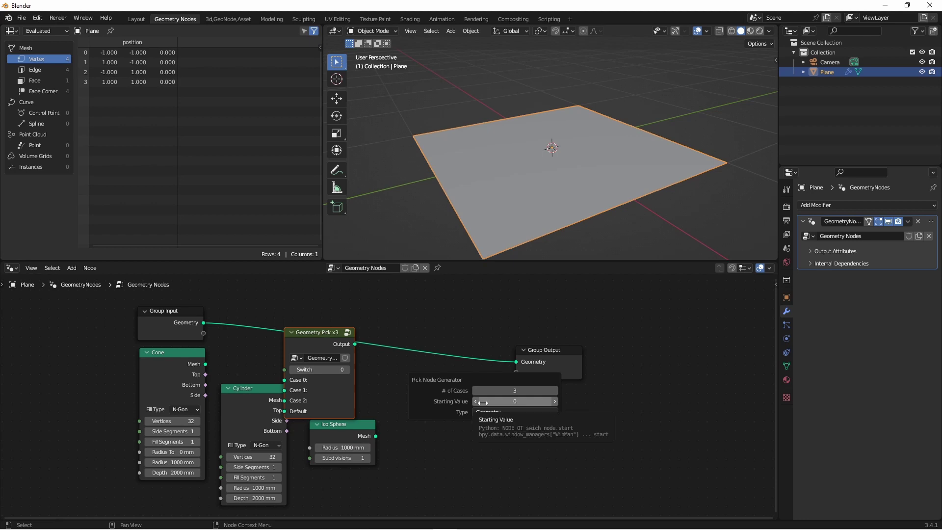
Set the pick node's starting value to 1 after trying negative values, and review the type options, leaving Geometry selected.
{"action": "left_click", "coordinate": [482, 402]}
{"action": "left_click", "coordinate": [476, 401]}
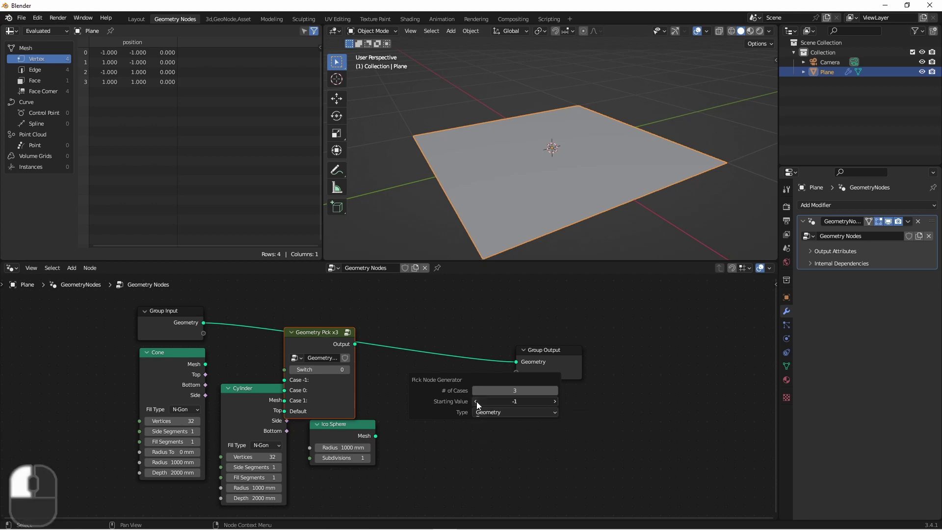
{"action": "left_click", "coordinate": [476, 401]}
{"action": "left_click", "coordinate": [476, 401]}
{"action": "left_click", "coordinate": [553, 404]}
{"action": "left_click", "coordinate": [553, 403]}
{"action": "left_click", "coordinate": [553, 404]}
{"action": "left_click", "coordinate": [553, 404]}
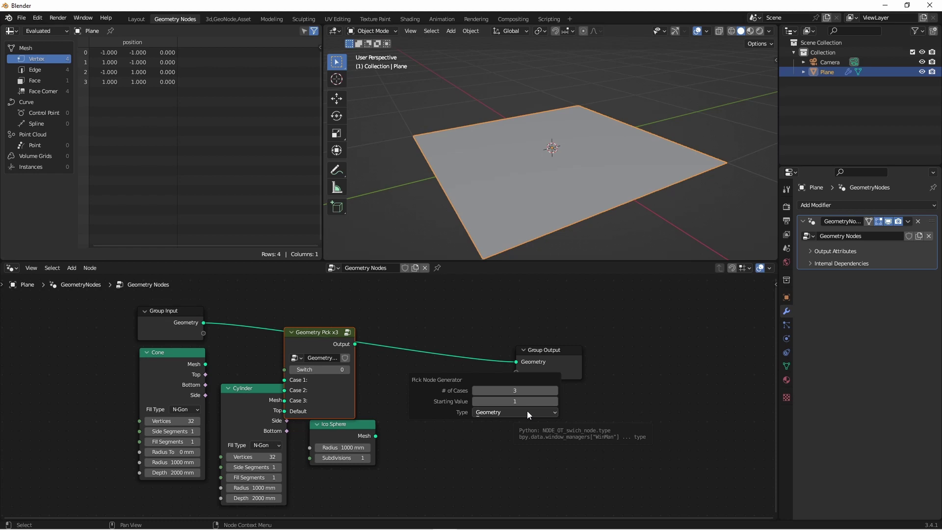
{"action": "left_click", "coordinate": [527, 412]}
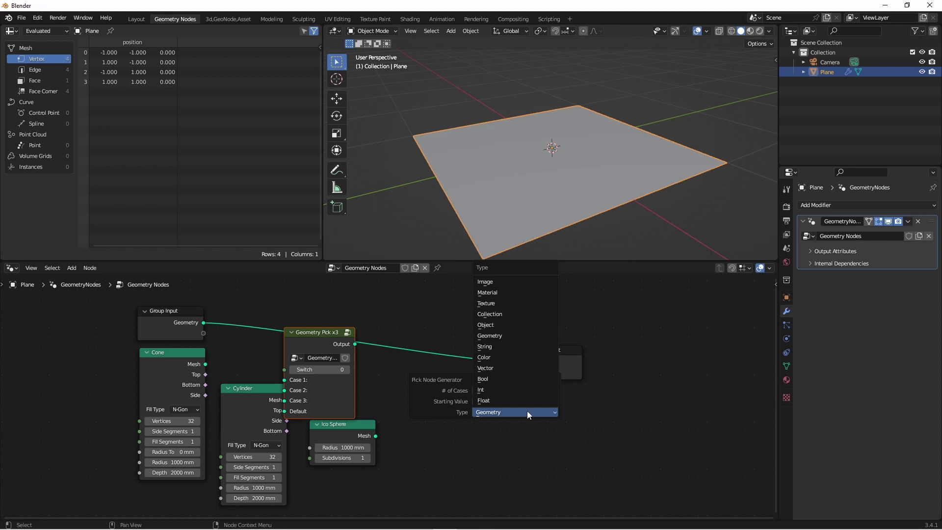
{"action": "left_click", "coordinate": [497, 411]}
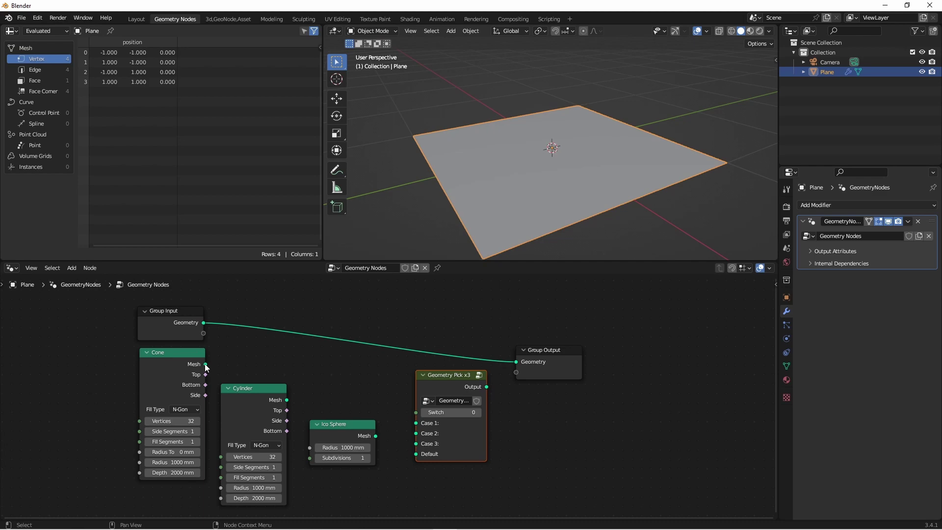
Link Cone, Cylinder, Ico Sphere and Group Input to Case 1, Case 2, Case 3 and Default, and move the pick node onto the Group Output link.
{"action": "left_click_drag", "start_coordinate": [206, 364], "coordinate": [419, 422]}
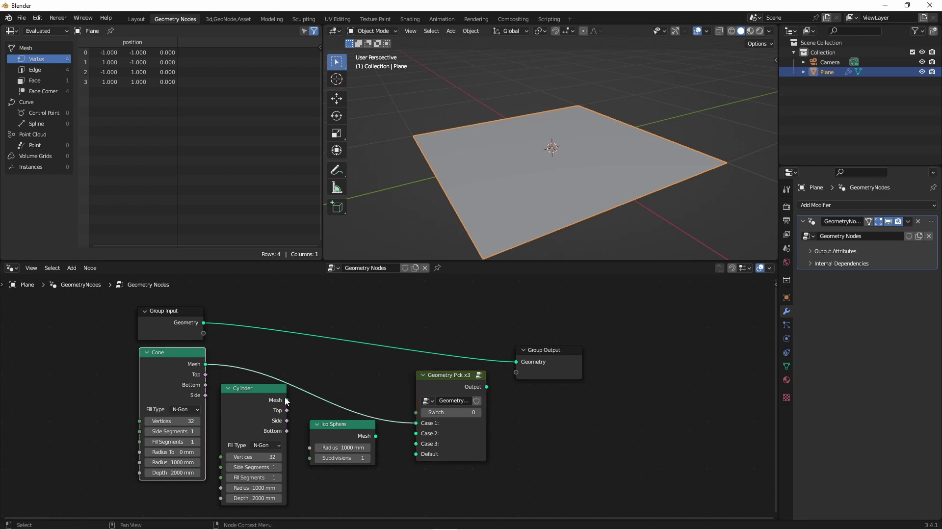
{"action": "left_click_drag", "start_coordinate": [287, 400], "coordinate": [417, 443]}
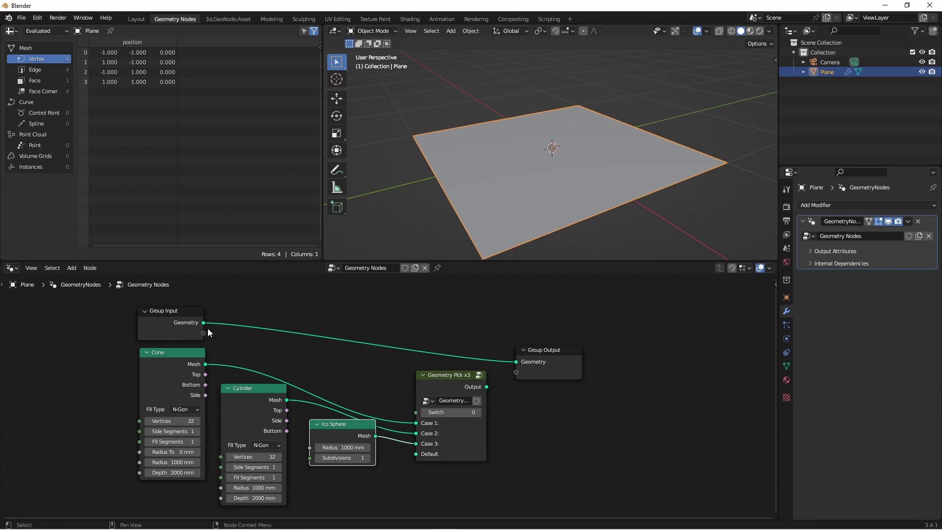
{"action": "left_click_drag", "start_coordinate": [203, 324], "coordinate": [426, 457]}
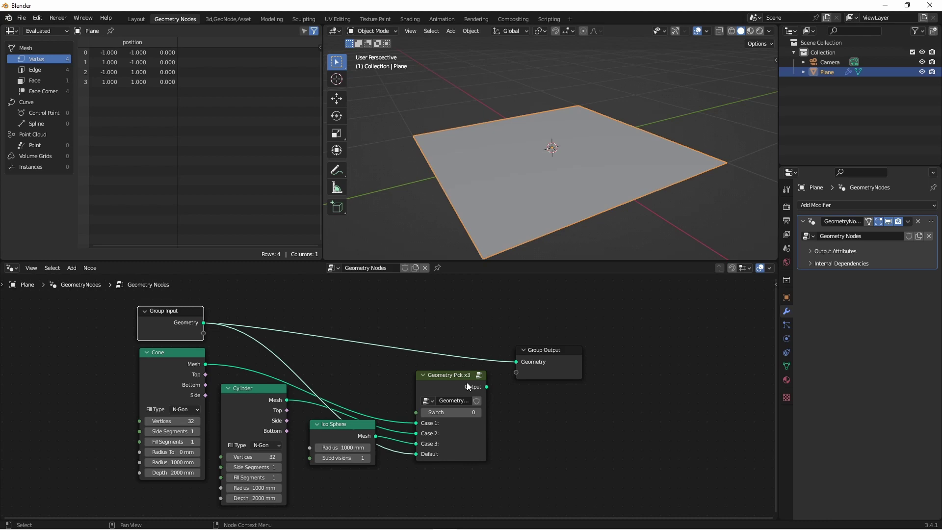
{"action": "left_click_drag", "start_coordinate": [467, 378], "coordinate": [461, 361]}
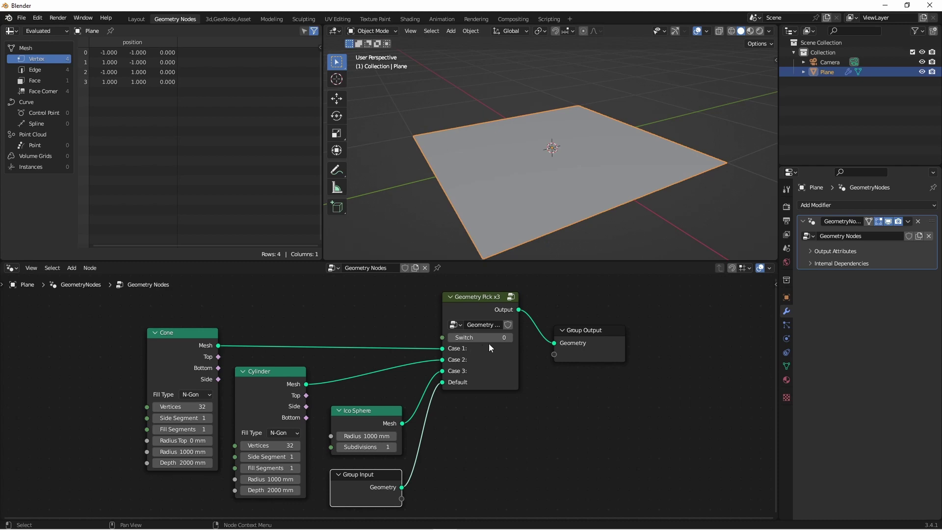
Step the Switch value of the Geometry Pick x3 node through its cases to preview each linked geometry, ending at 0.
{"action": "left_click", "coordinate": [511, 337]}
{"action": "left_click", "coordinate": [511, 338]}
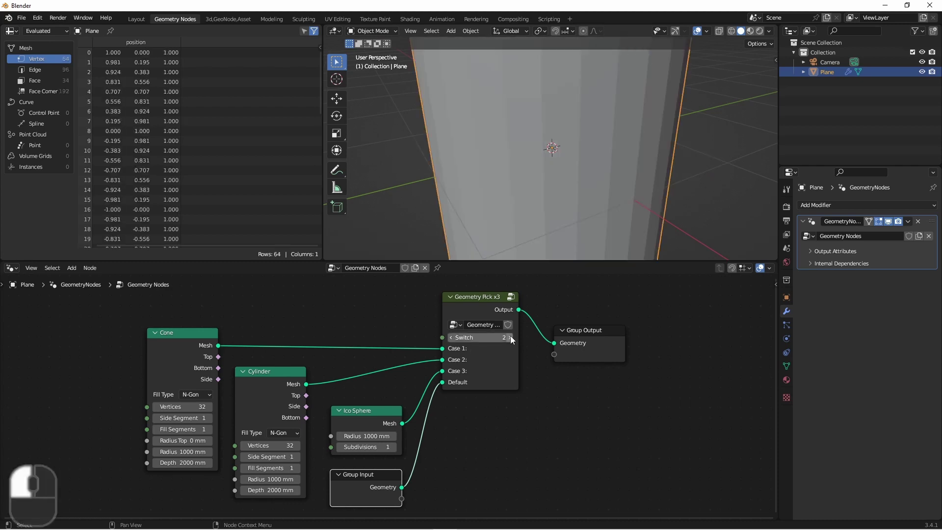
{"action": "scroll", "coordinate": [550, 216], "scroll_direction": "down", "scroll_amount": 3}
{"action": "left_click", "coordinate": [451, 337]}
{"action": "left_click", "coordinate": [510, 337]}
{"action": "left_click", "coordinate": [510, 338]}
{"action": "left_click", "coordinate": [510, 338]}
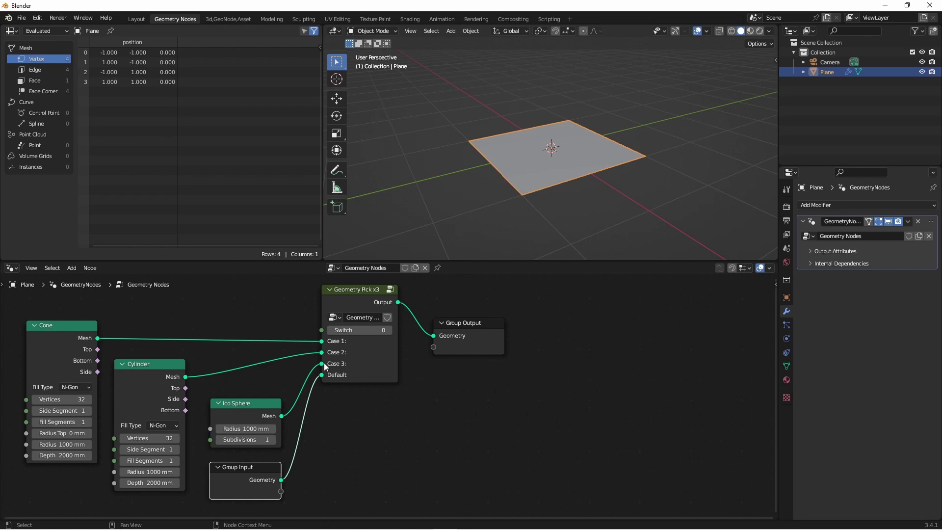
{"action": "mouse_move", "coordinate": [328, 363]}
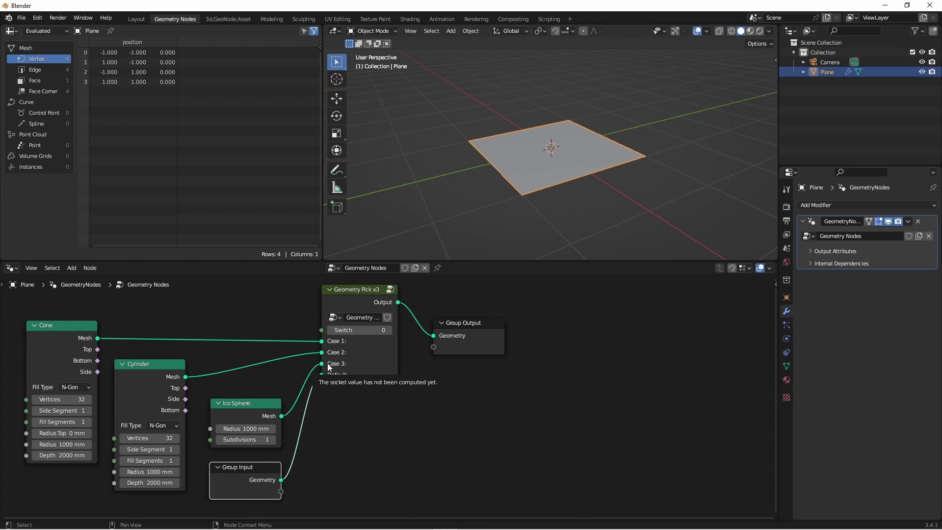
Add a second pick node of type Int with 7 cases starting at 0, placed beyond the Group Output node.
{"action": "key", "text": "shift+a"}
{"action": "left_click", "coordinate": [555, 355]}
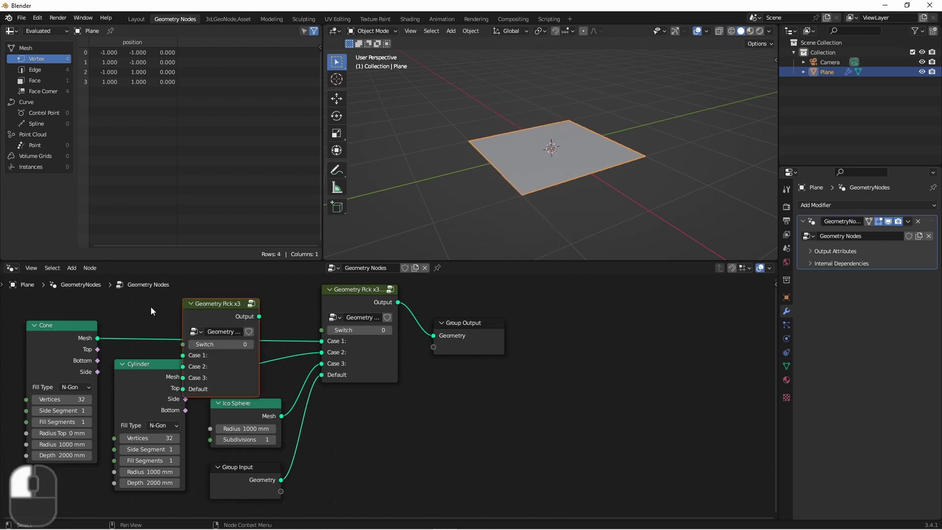
{"action": "left_click", "coordinate": [222, 342]}
{"action": "left_click", "coordinate": [301, 381]}
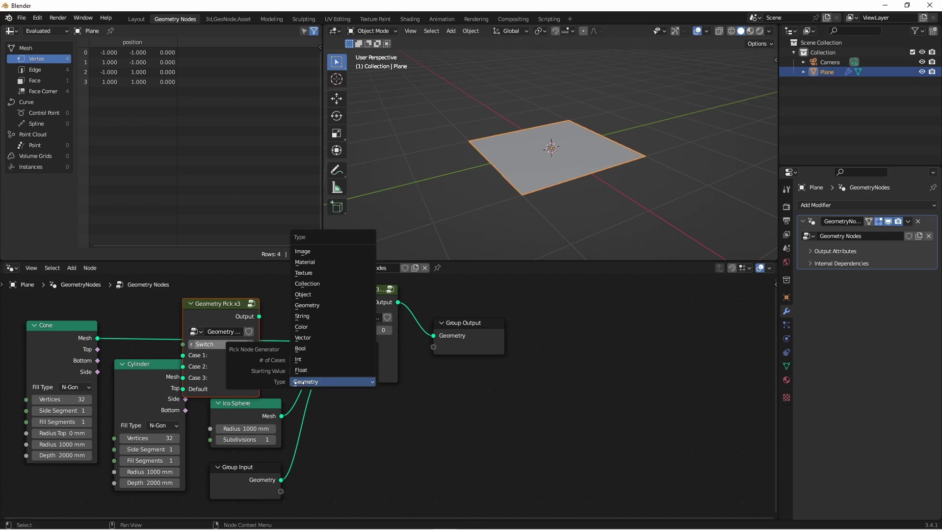
{"action": "left_click", "coordinate": [301, 360]}
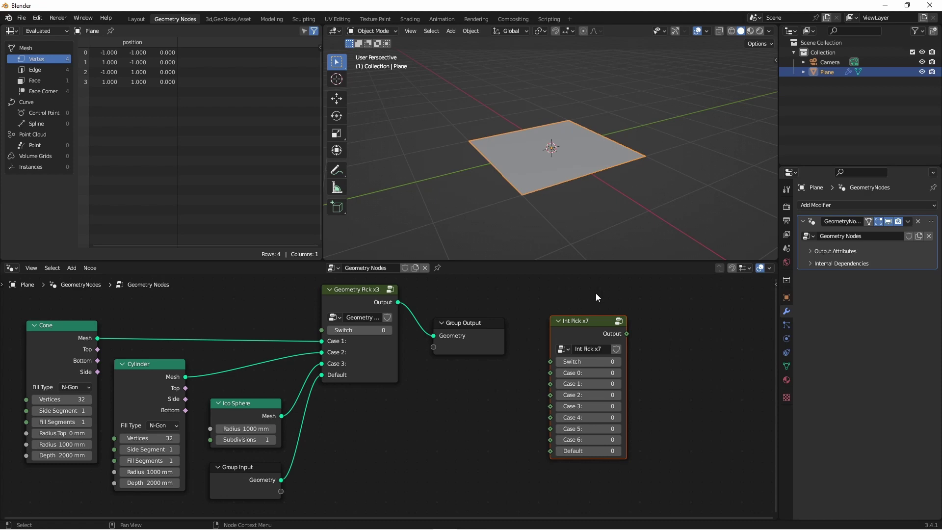
Maximize the node editor and open the Int Pick x7 group to examine its chain of Equal and Switch nodes.
{"action": "key", "text": "ctrl+space"}
{"action": "key", "text": "Tab"}
{"action": "key", "text": "Home"}
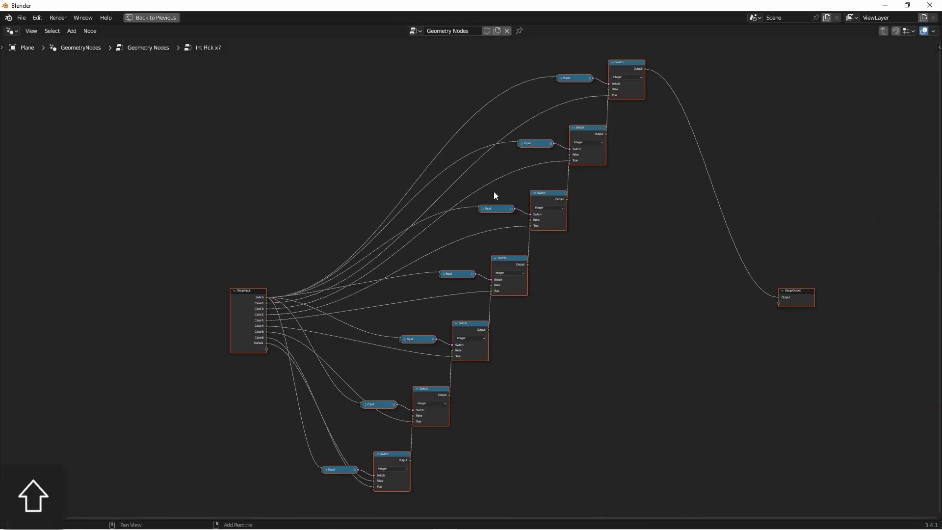
{"action": "scroll", "coordinate": [253, 304], "scroll_direction": "up", "scroll_amount": 8}
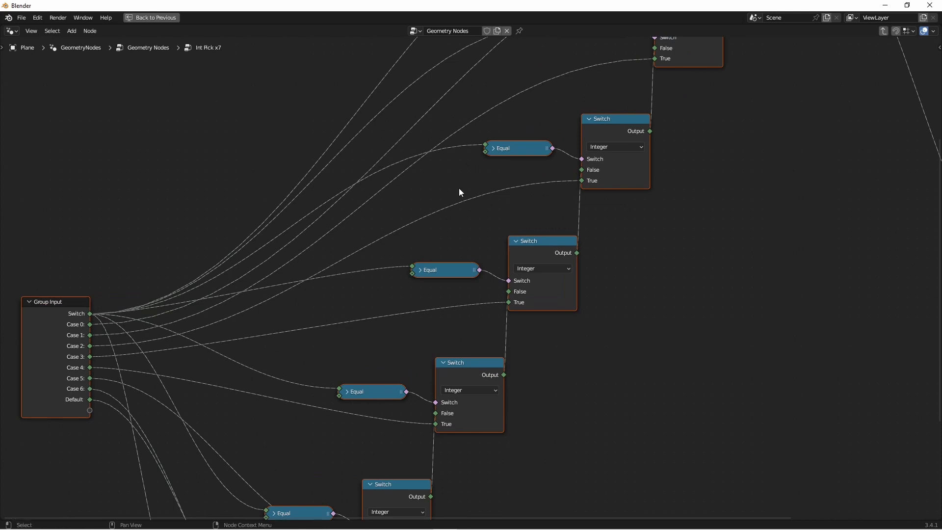
{"action": "middle_click_drag", "start_coordinate": [622, 172], "coordinate": [567, 416], "text": "shift"}
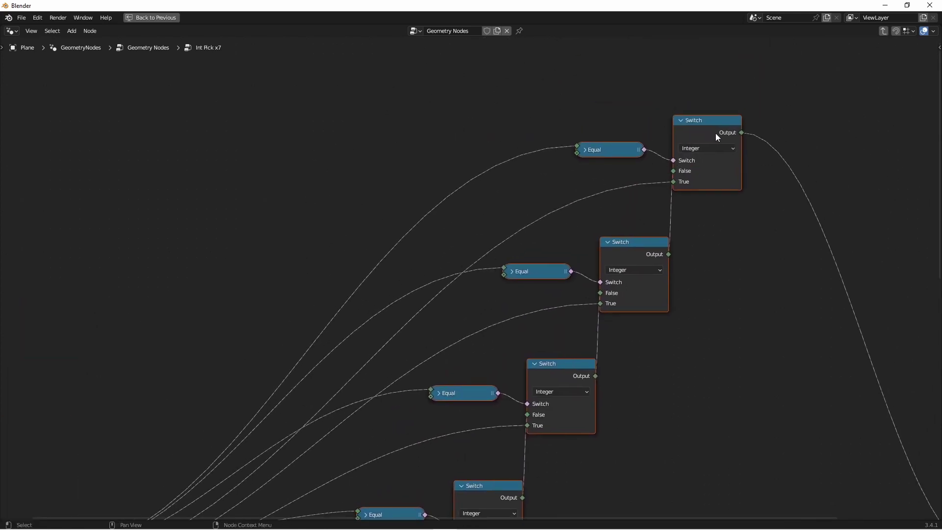
Expand the uppermost Equal node and move it away from its Switch node, then shift that Switch node slightly outward.
{"action": "left_click", "coordinate": [583, 150]}
{"action": "left_click_drag", "start_coordinate": [598, 152], "coordinate": [514, 112]}
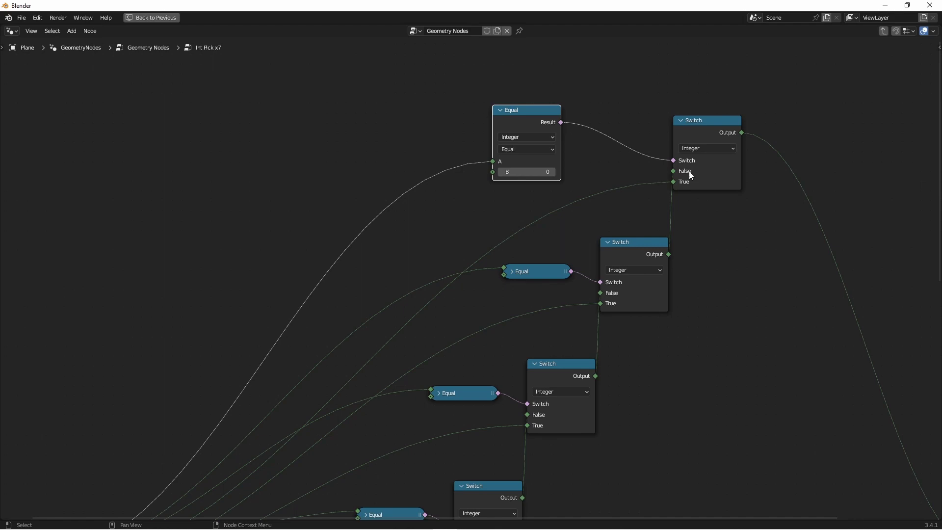
{"action": "left_click_drag", "start_coordinate": [688, 138], "coordinate": [713, 140]}
Trace the links from Group Input down to the lowest Switch node, check the last Equal node's compare value, and leave the group.
{"action": "middle_click_drag", "start_coordinate": [328, 383], "coordinate": [549, 142]}
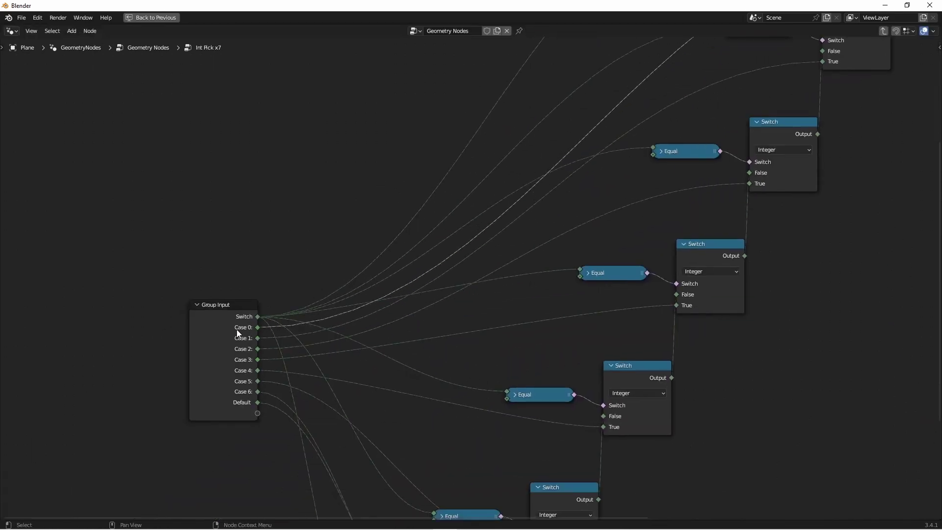
{"action": "middle_click_drag", "start_coordinate": [764, 103], "coordinate": [636, 192], "text": "shift"}
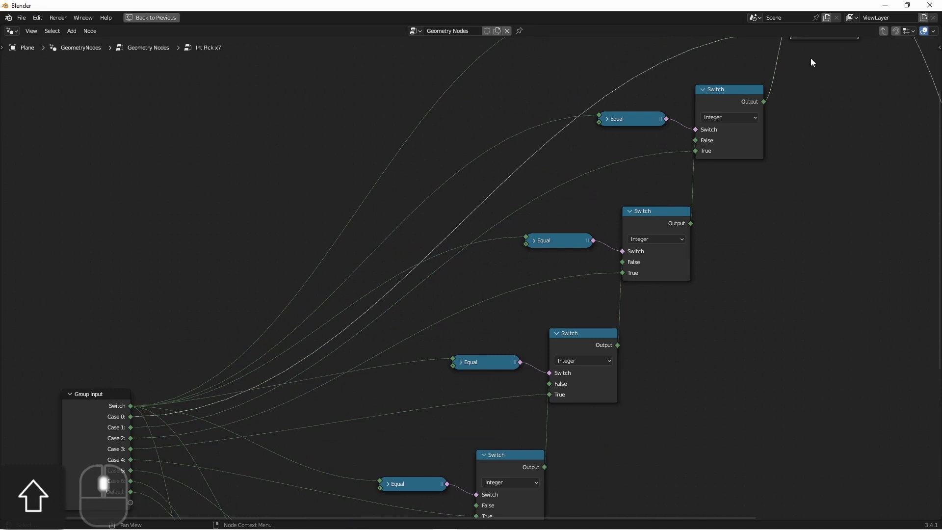
{"action": "scroll", "coordinate": [747, 111], "scroll_direction": "down", "scroll_amount": 2}
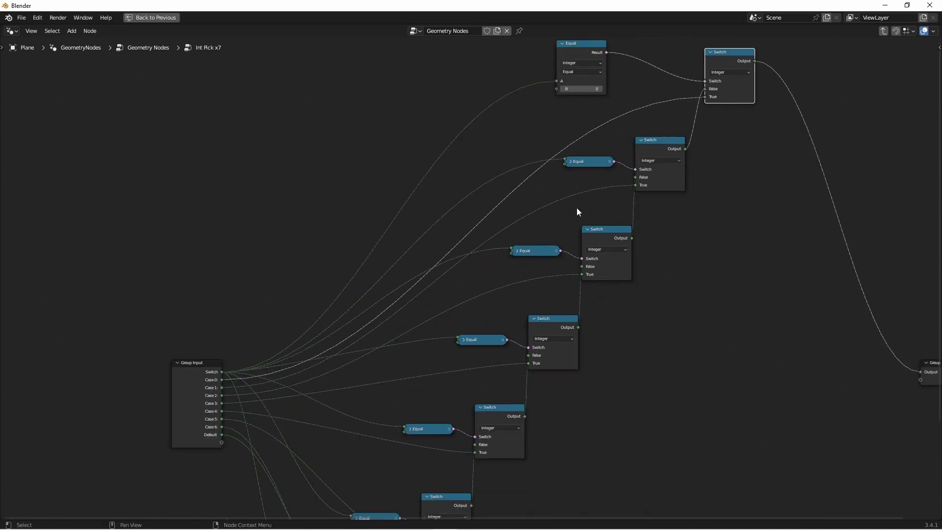
{"action": "middle_click_drag", "start_coordinate": [366, 454], "coordinate": [363, 231], "text": "shift"}
{"action": "scroll", "coordinate": [299, 252], "scroll_direction": "down", "scroll_amount": 3, "text": "shift"}
{"action": "scroll", "coordinate": [295, 268], "scroll_direction": "up", "scroll_amount": 2}
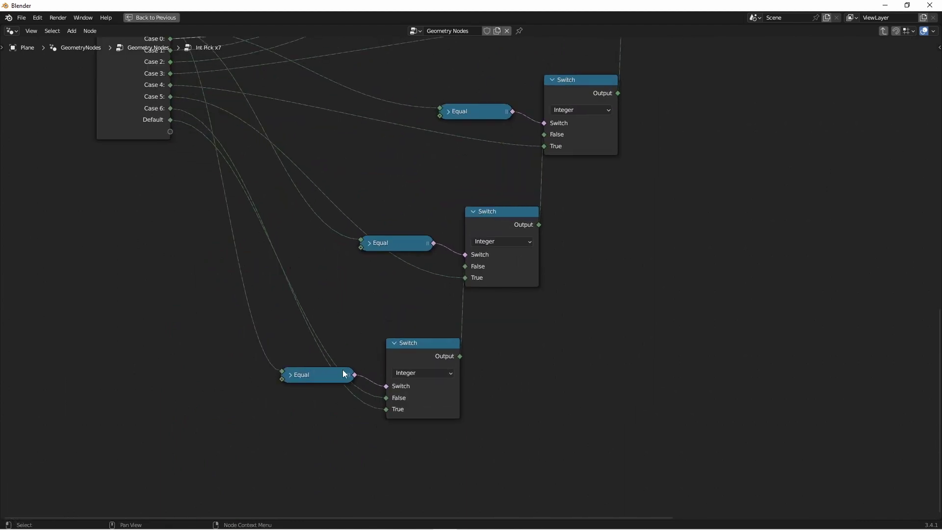
{"action": "left_click", "coordinate": [288, 378]}
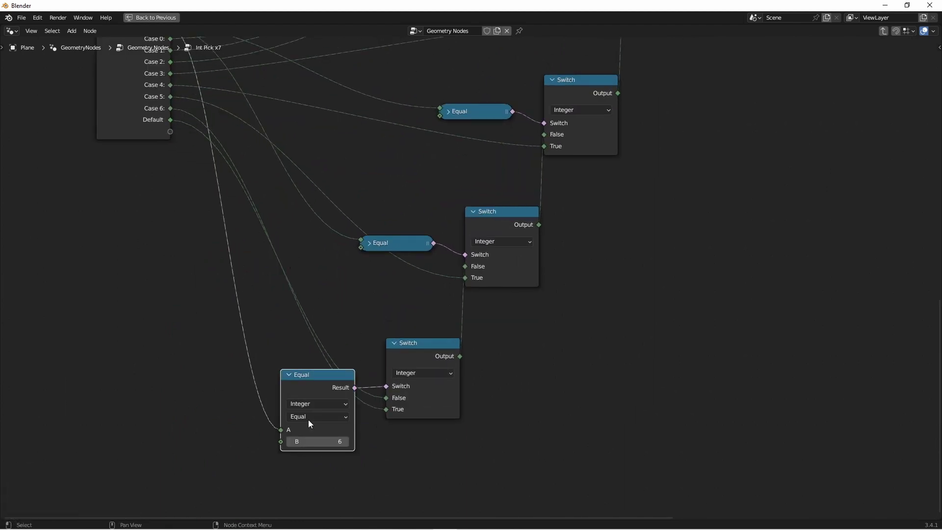
{"action": "left_click", "coordinate": [289, 377]}
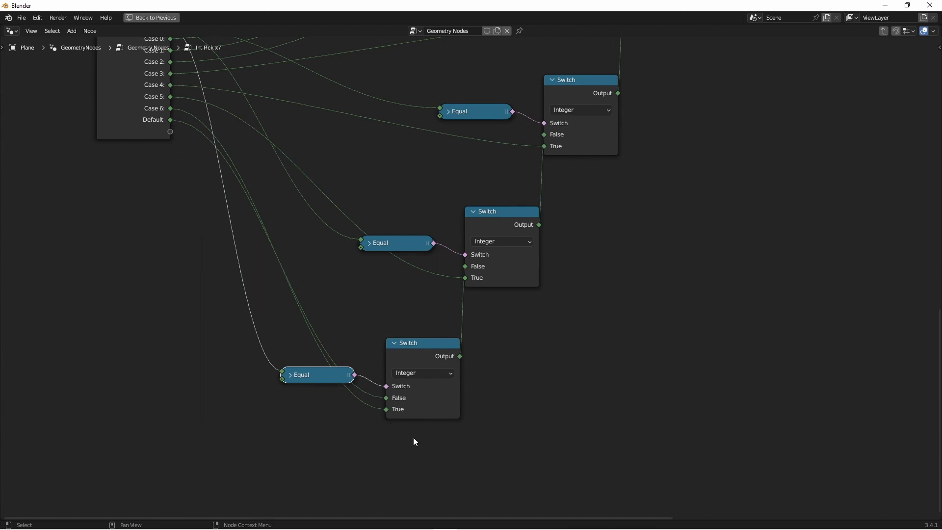
{"action": "key", "text": "Tab"}
Add another Int pick node with Pick Node Generator and set its number of cases to 167.
{"action": "key", "text": "shift+a"}
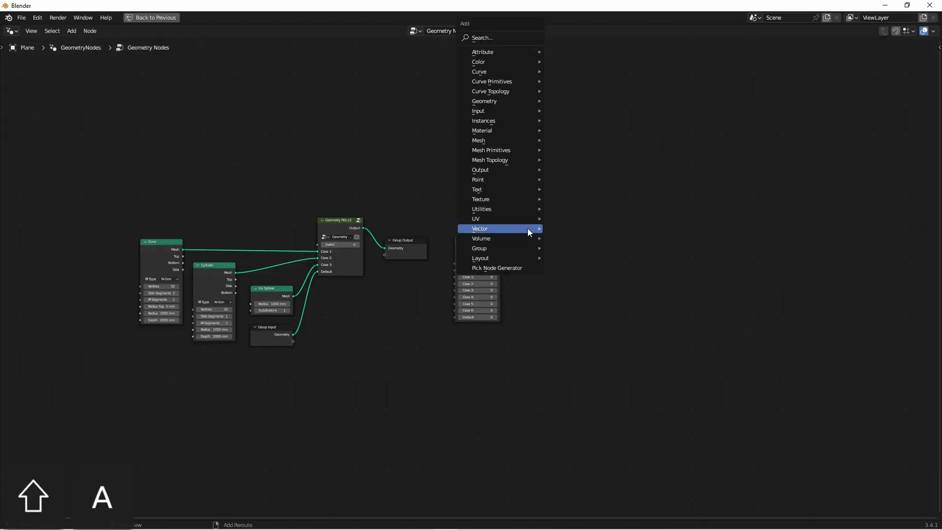
{"action": "left_click", "coordinate": [518, 268]}
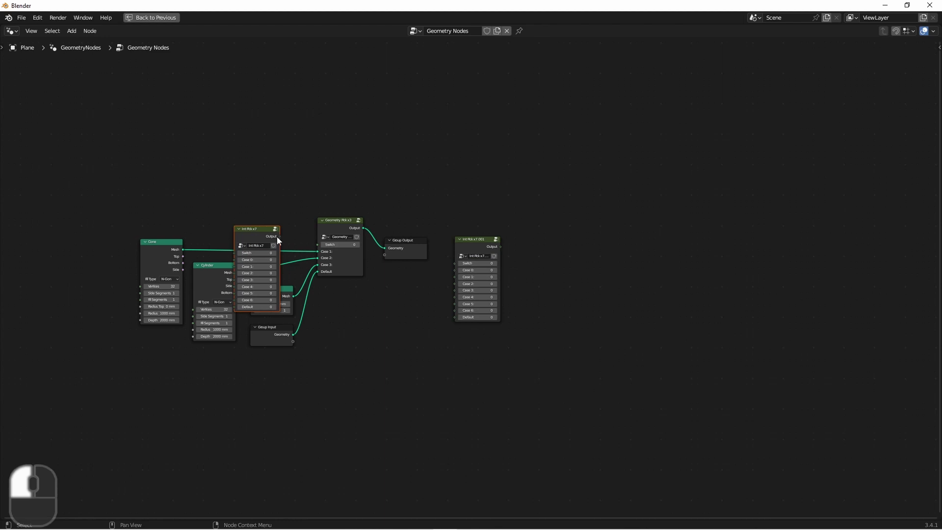
{"action": "key", "text": "F9"}
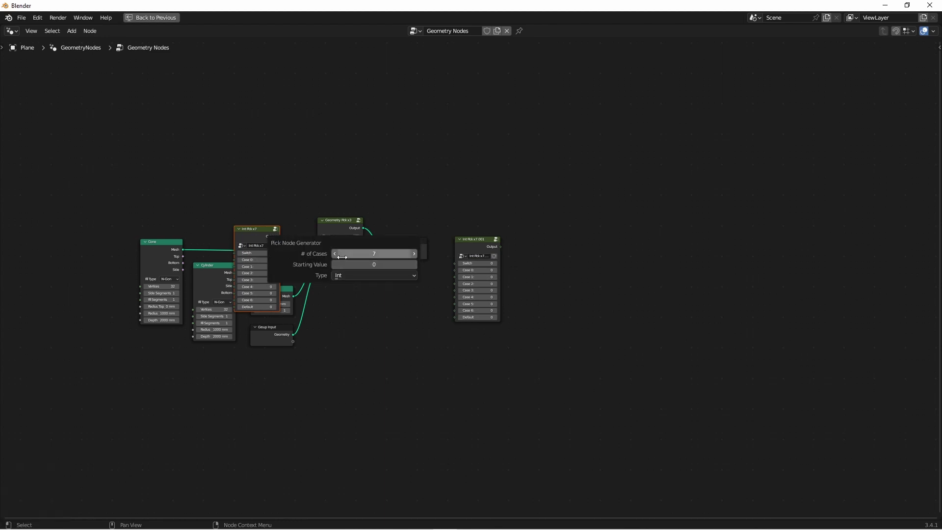
{"action": "left_click_drag", "start_coordinate": [344, 254], "coordinate": [307, 264]}
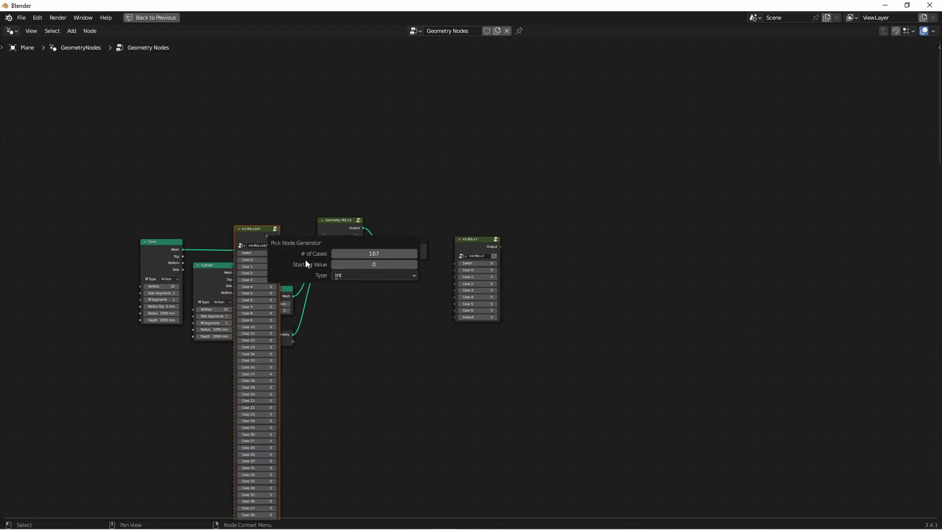
{"action": "left_click", "coordinate": [239, 229]}
Examine the full length of the Int Pick x167 node and the network inside its group.
{"action": "scroll", "coordinate": [314, 245], "scroll_direction": "down", "scroll_amount": 6}
{"action": "middle_click_drag", "start_coordinate": [362, 434], "coordinate": [368, 213], "text": "shift"}
{"action": "scroll", "coordinate": [348, 206], "scroll_direction": "down", "scroll_amount": 4}
{"action": "scroll", "coordinate": [418, 312], "scroll_direction": "down", "scroll_amount": 3}
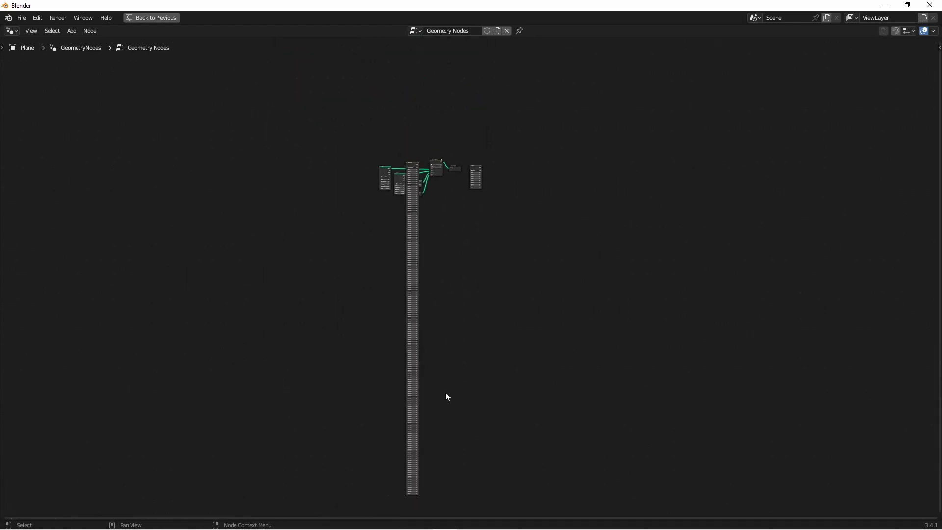
{"action": "key", "text": "Tab"}
{"action": "scroll", "coordinate": [633, 306], "scroll_direction": "down", "scroll_amount": 6}
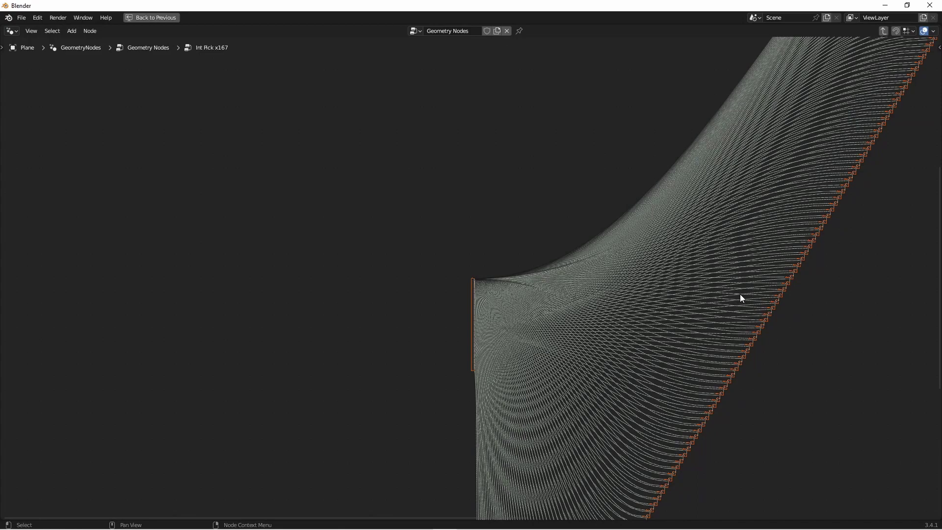
{"action": "middle_click_drag", "start_coordinate": [770, 289], "coordinate": [560, 515]}
{"action": "middle_click_drag", "start_coordinate": [559, 22], "coordinate": [512, 361]}
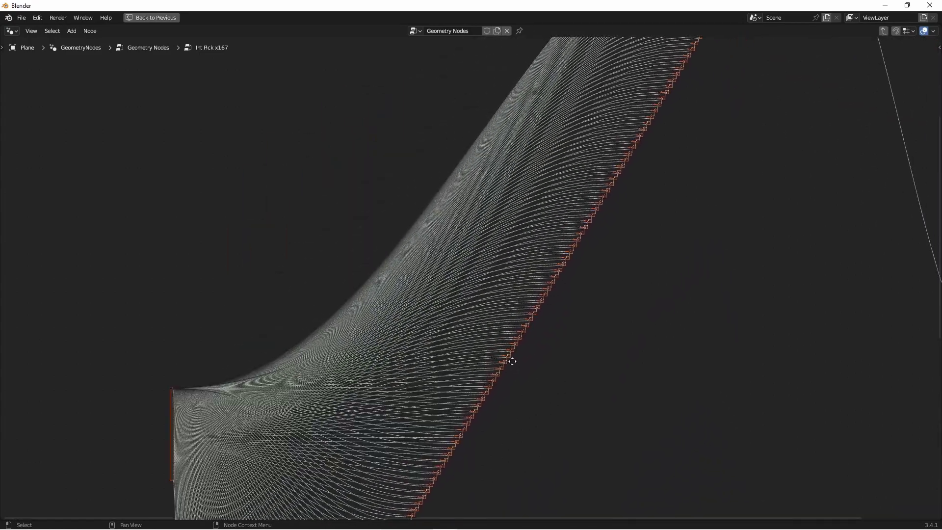
{"action": "key", "text": "Tab"}
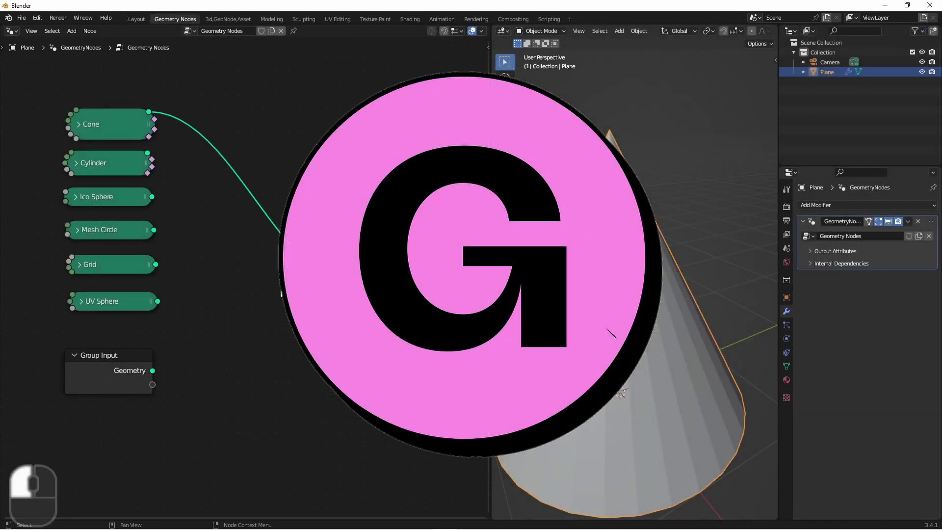
Add a pick node to the tree of six collapsed primitives and set its number of cases to 6.
{"action": "key", "text": "shift+a"}
{"action": "left_click", "coordinate": [280, 293]}
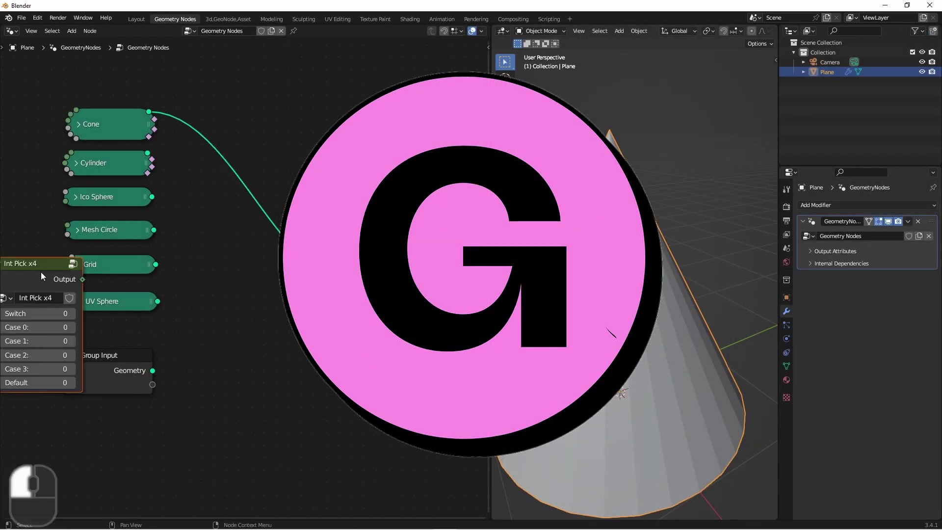
{"action": "key", "text": "F9"}
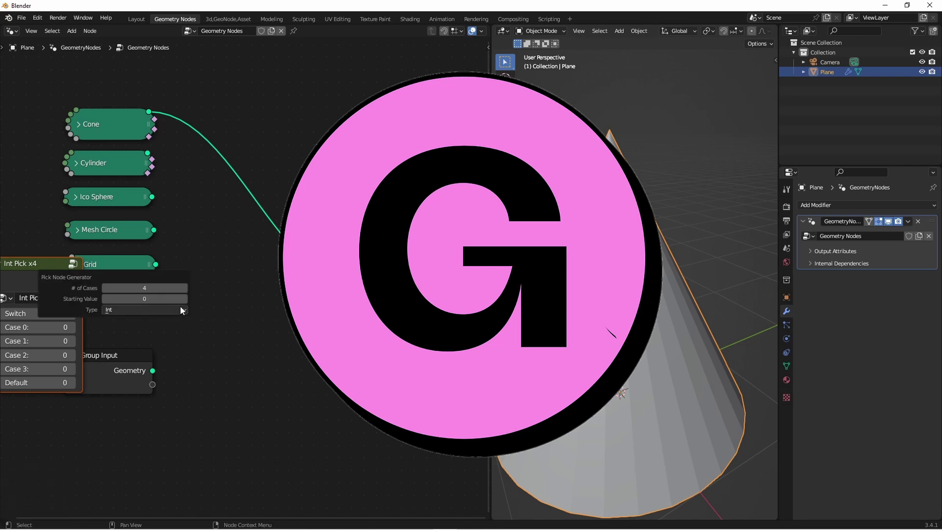
{"action": "left_click", "coordinate": [184, 288]}
{"action": "left_click", "coordinate": [184, 288]}
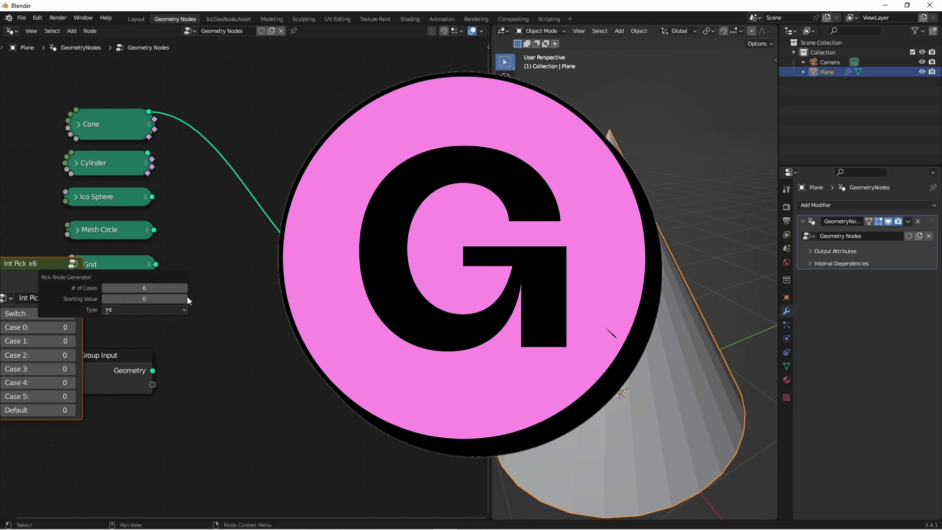
Set the pick node's starting value to 1 and its type to Geometry, and insert it on the link from Cone to Group Output.
{"action": "left_click", "coordinate": [187, 299]}
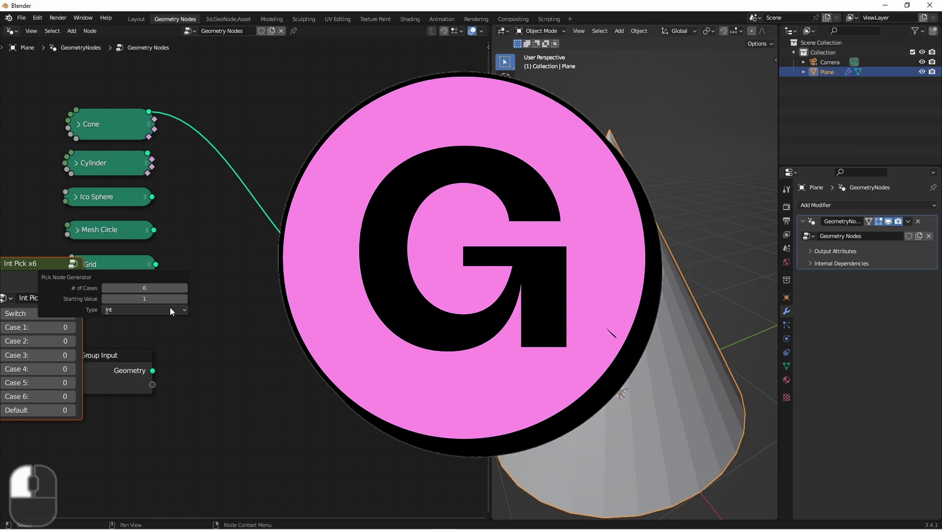
{"action": "left_click", "coordinate": [171, 311]}
{"action": "left_click", "coordinate": [146, 387]}
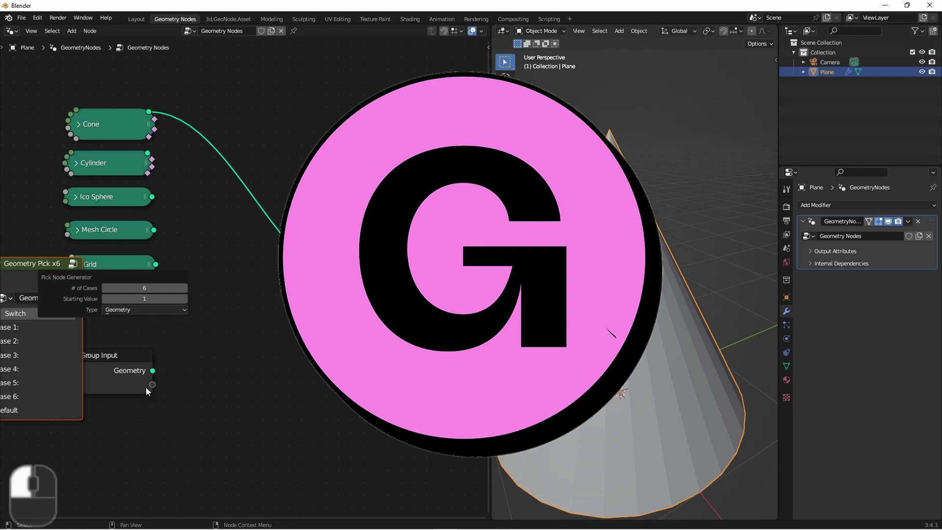
{"action": "key", "text": "g"}
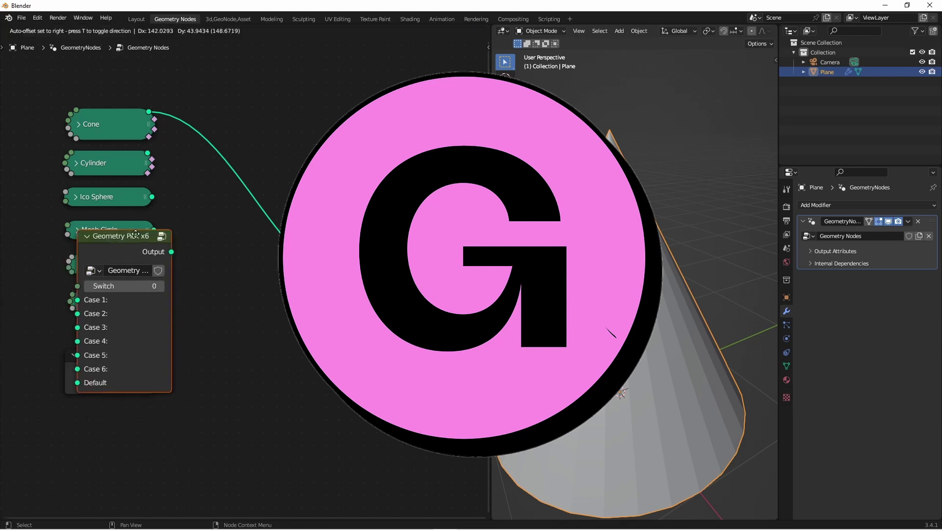
{"action": "left_click", "coordinate": [235, 206]}
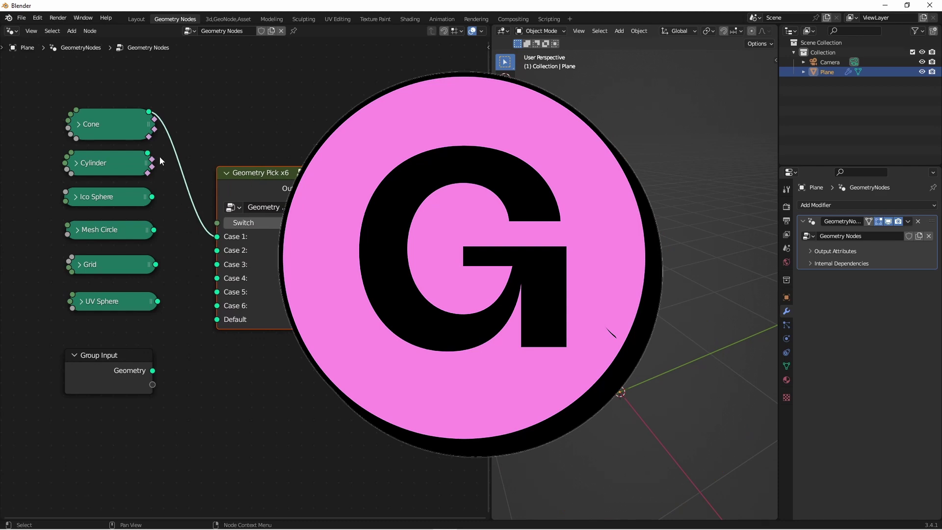
Link Cylinder, Ico Sphere, Mesh Circle, Grid and UV Sphere to Cases 2 to 6 in order, and Group Input's Geometry to Default.
{"action": "left_click_drag", "start_coordinate": [149, 153], "coordinate": [217, 250]}
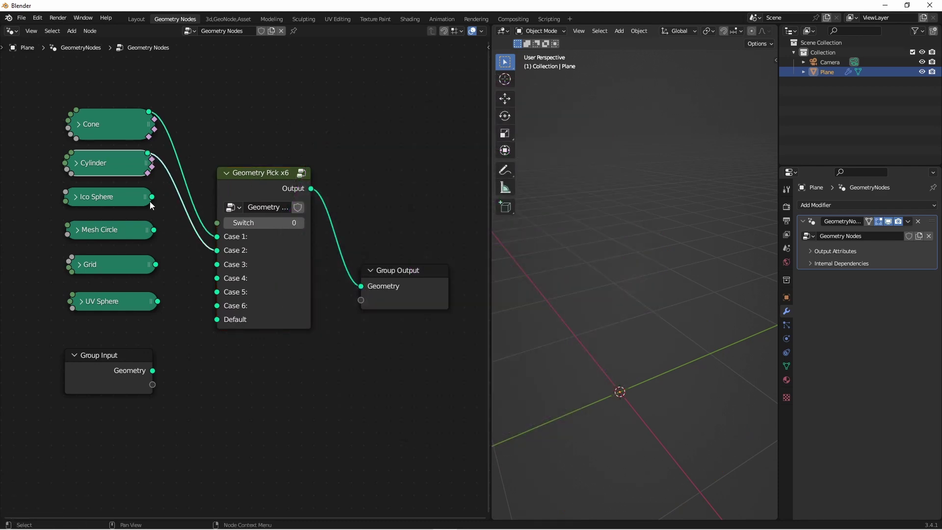
{"action": "left_click_drag", "start_coordinate": [151, 197], "coordinate": [218, 263]}
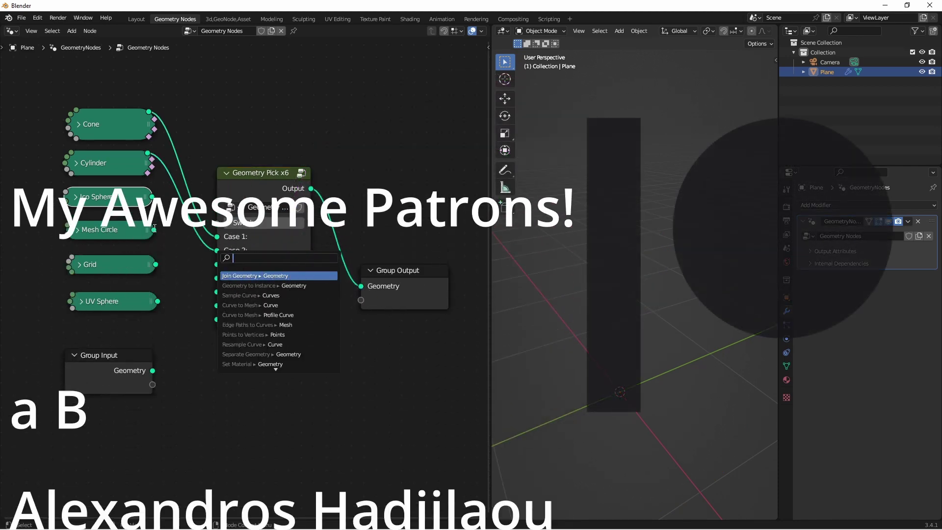
{"action": "key", "text": "Escape"}
{"action": "left_click_drag", "start_coordinate": [152, 197], "coordinate": [216, 264]}
{"action": "left_click_drag", "start_coordinate": [155, 231], "coordinate": [217, 278]}
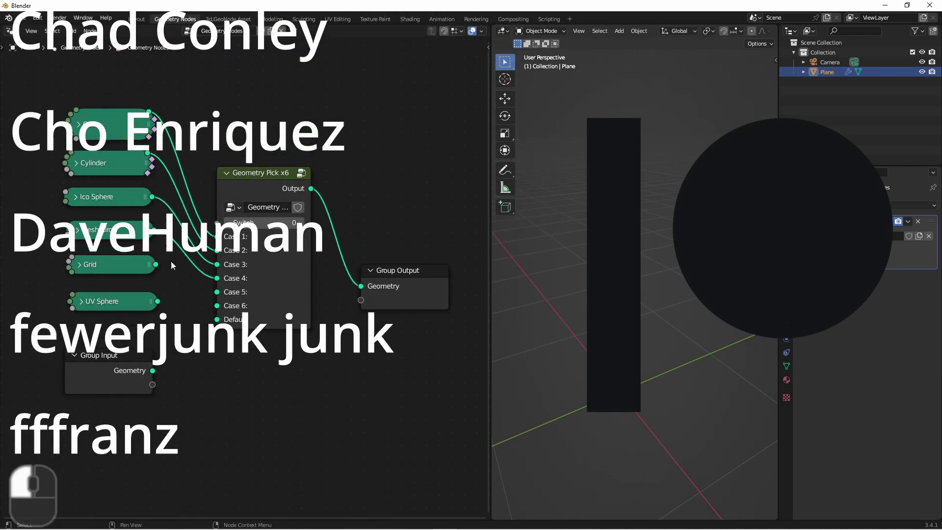
{"action": "left_click_drag", "start_coordinate": [155, 265], "coordinate": [217, 292]}
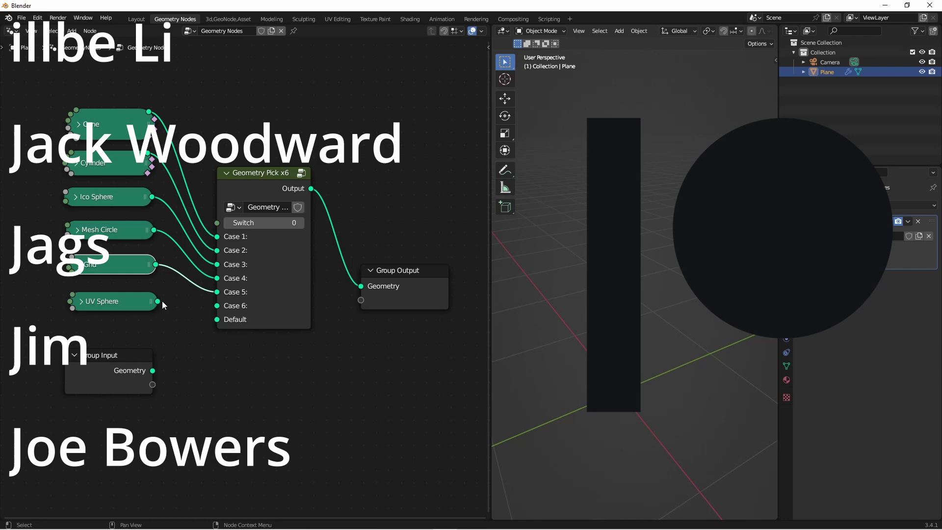
{"action": "left_click_drag", "start_coordinate": [157, 301], "coordinate": [216, 306]}
{"action": "left_click_drag", "start_coordinate": [161, 370], "coordinate": [217, 319]}
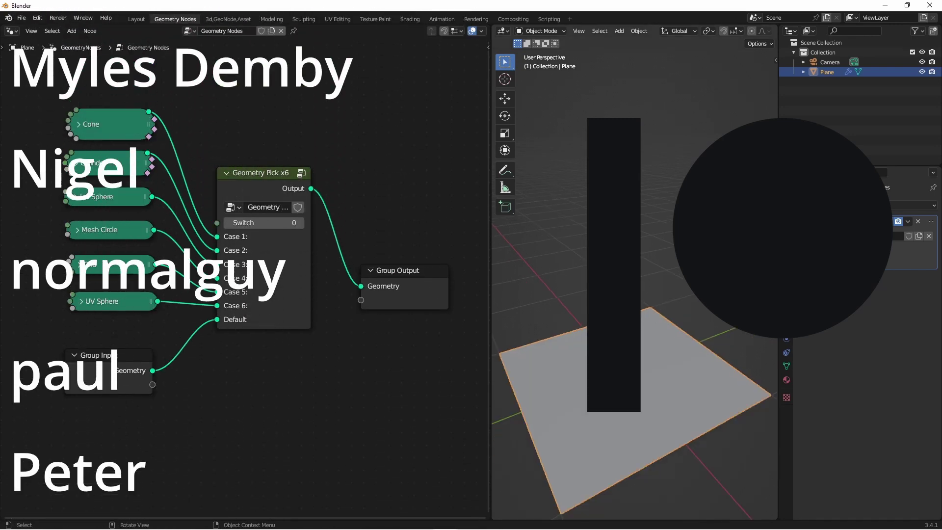
Expose the Geometry Pick x6 node's Switch value in the modifier by linking it to the empty Group Input socket.
{"action": "middle_click_drag", "start_coordinate": [601, 316], "coordinate": [631, 254]}
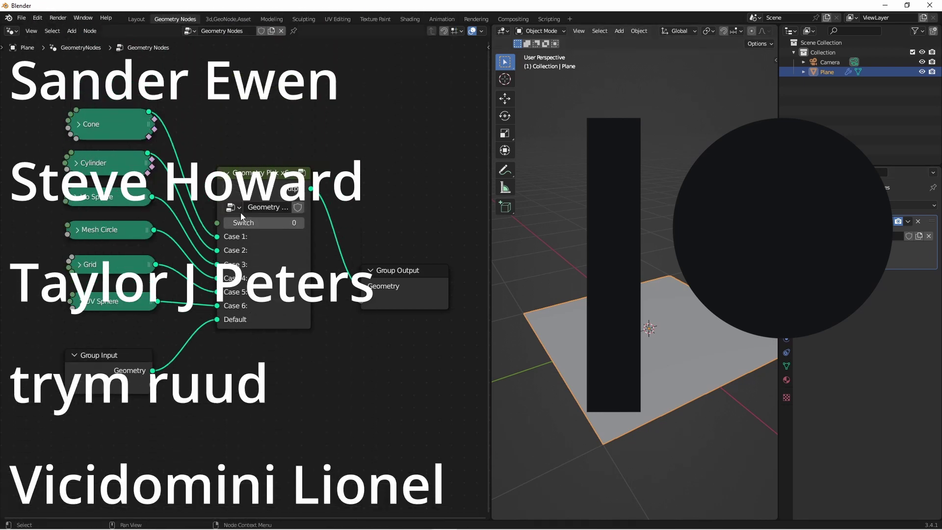
{"action": "scroll", "coordinate": [219, 294], "scroll_direction": "down", "scroll_amount": 2}
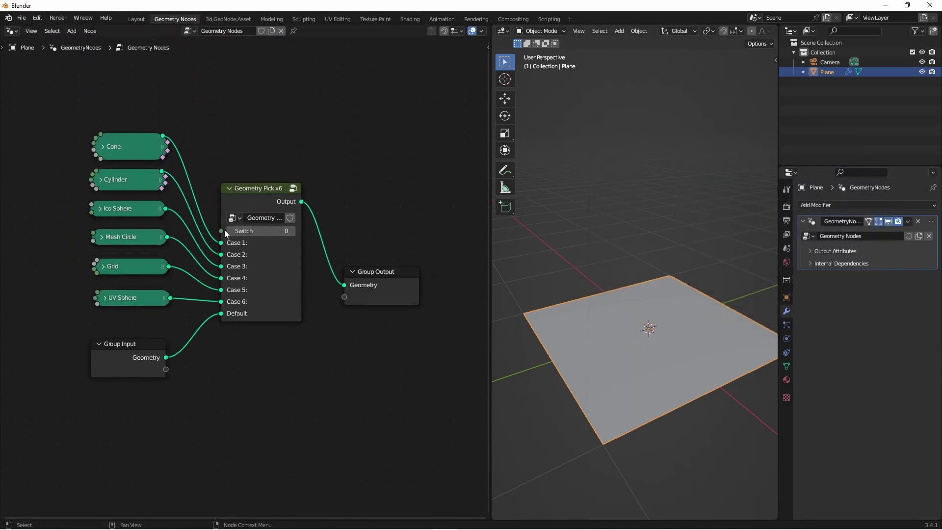
{"action": "left_click_drag", "start_coordinate": [224, 230], "coordinate": [166, 369]}
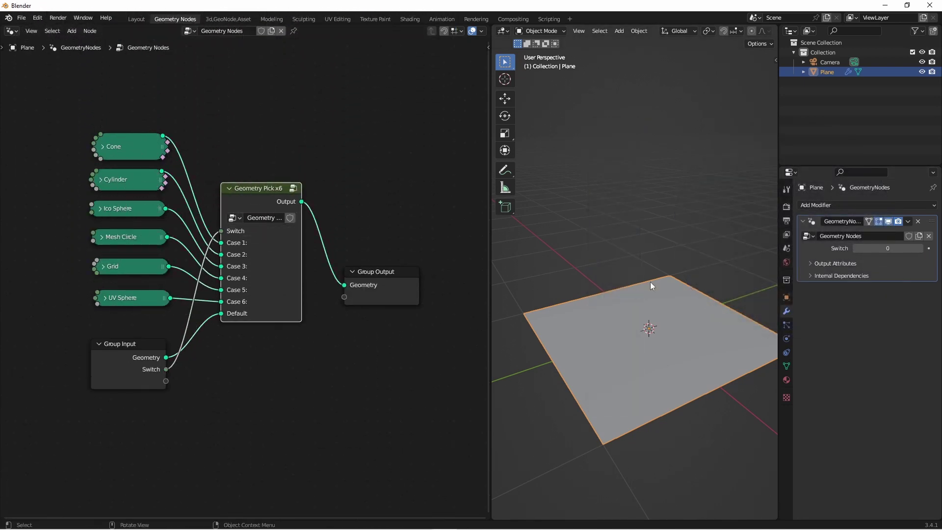
Raise the modifier's Switch value one step at a time to 5, cycling through the connected primitives.
{"action": "left_click", "coordinate": [920, 248]}
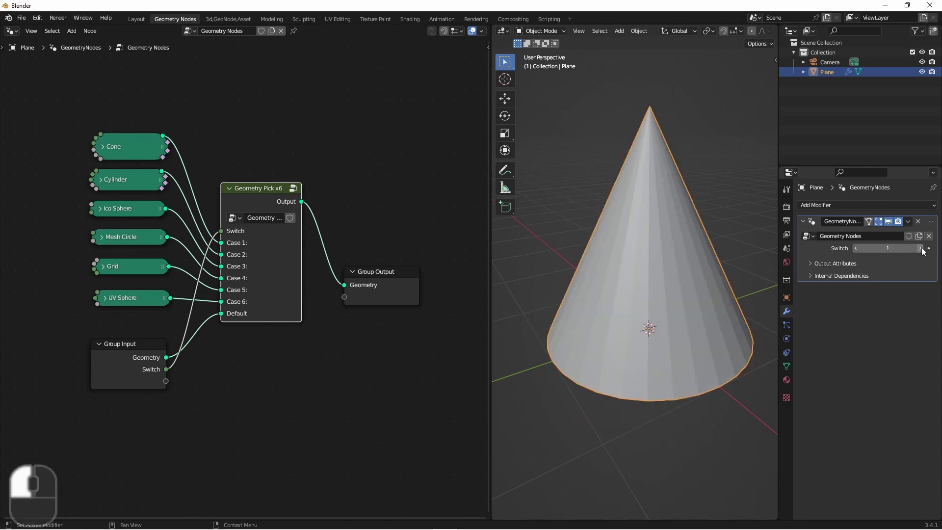
{"action": "left_click", "coordinate": [920, 248]}
{"action": "left_click", "coordinate": [920, 249]}
{"action": "left_click", "coordinate": [920, 248]}
{"action": "left_click", "coordinate": [920, 248]}
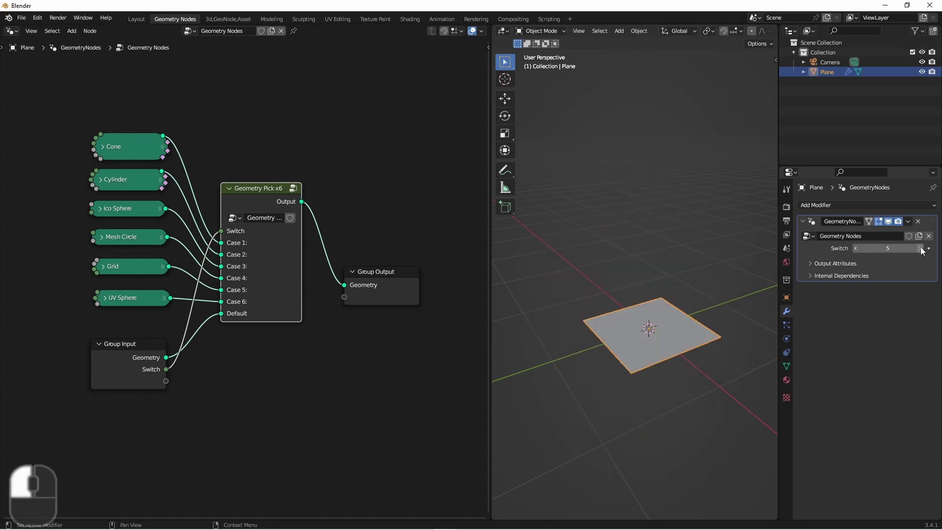